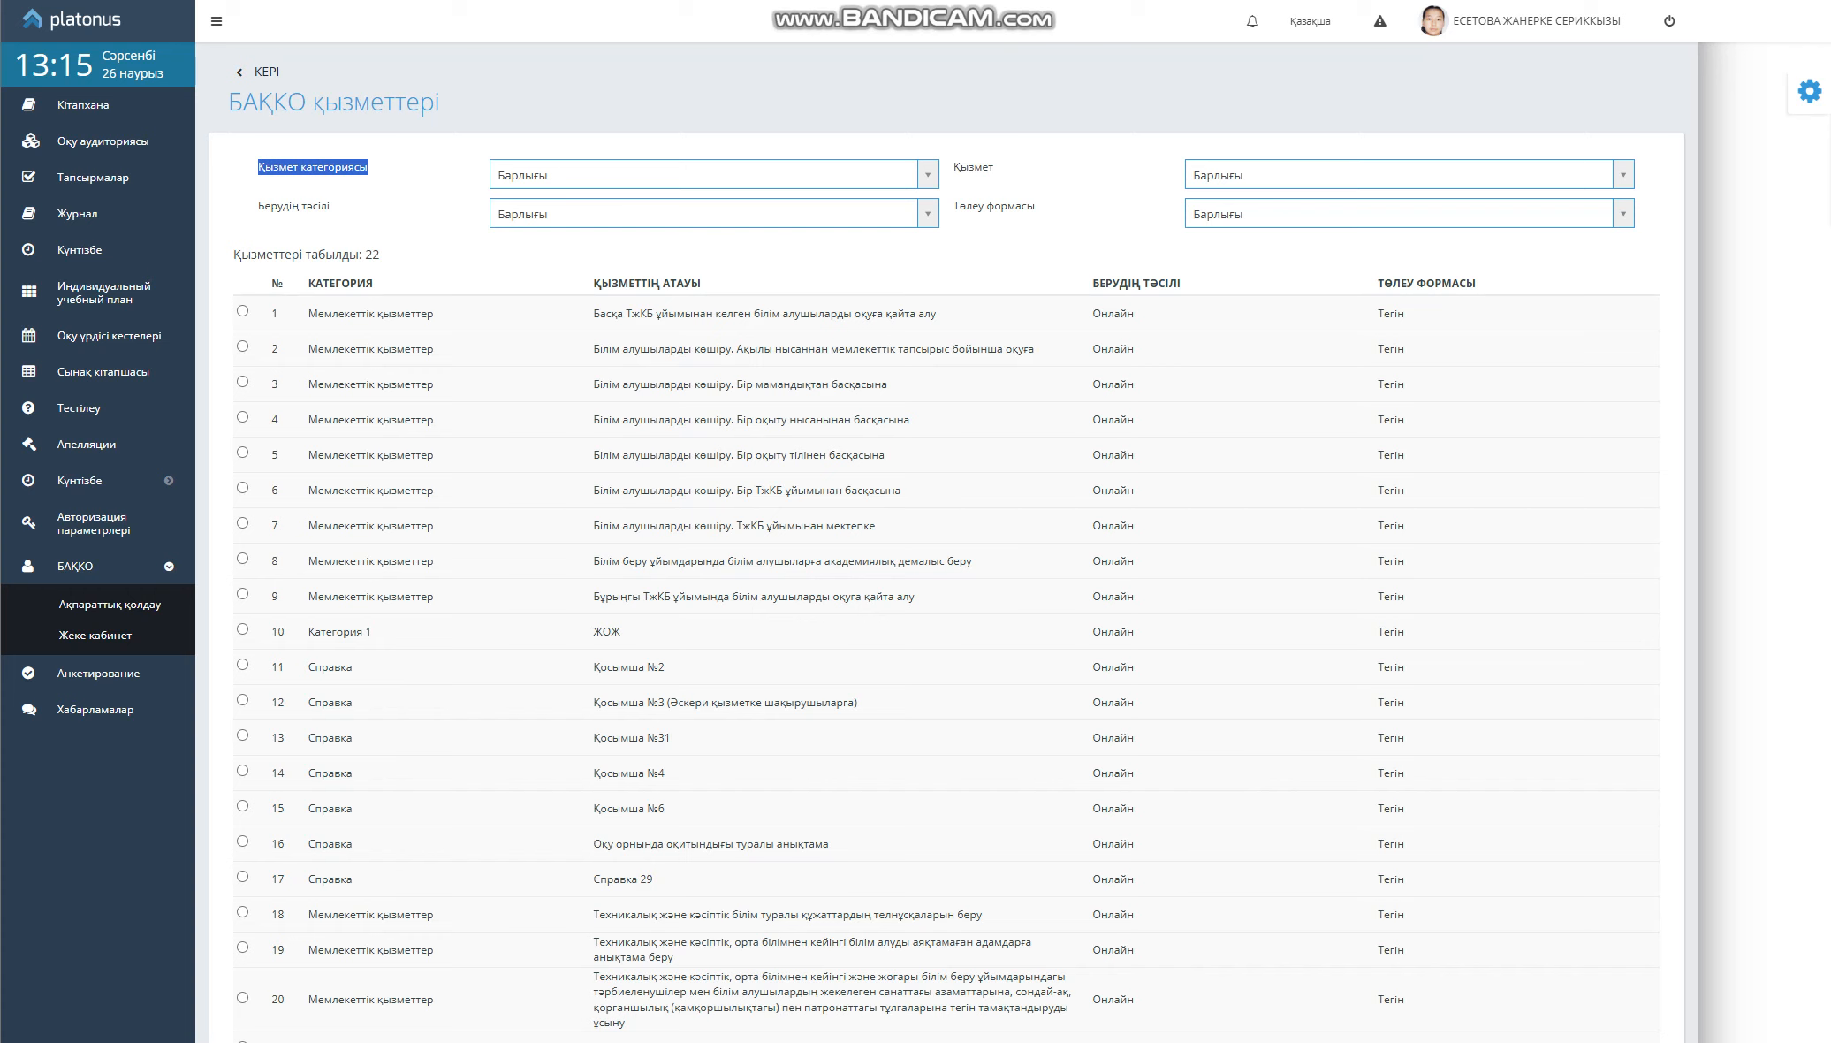
Open the Қызмет категориясы dropdown on the БАҚКО services list
left_click(714, 174)
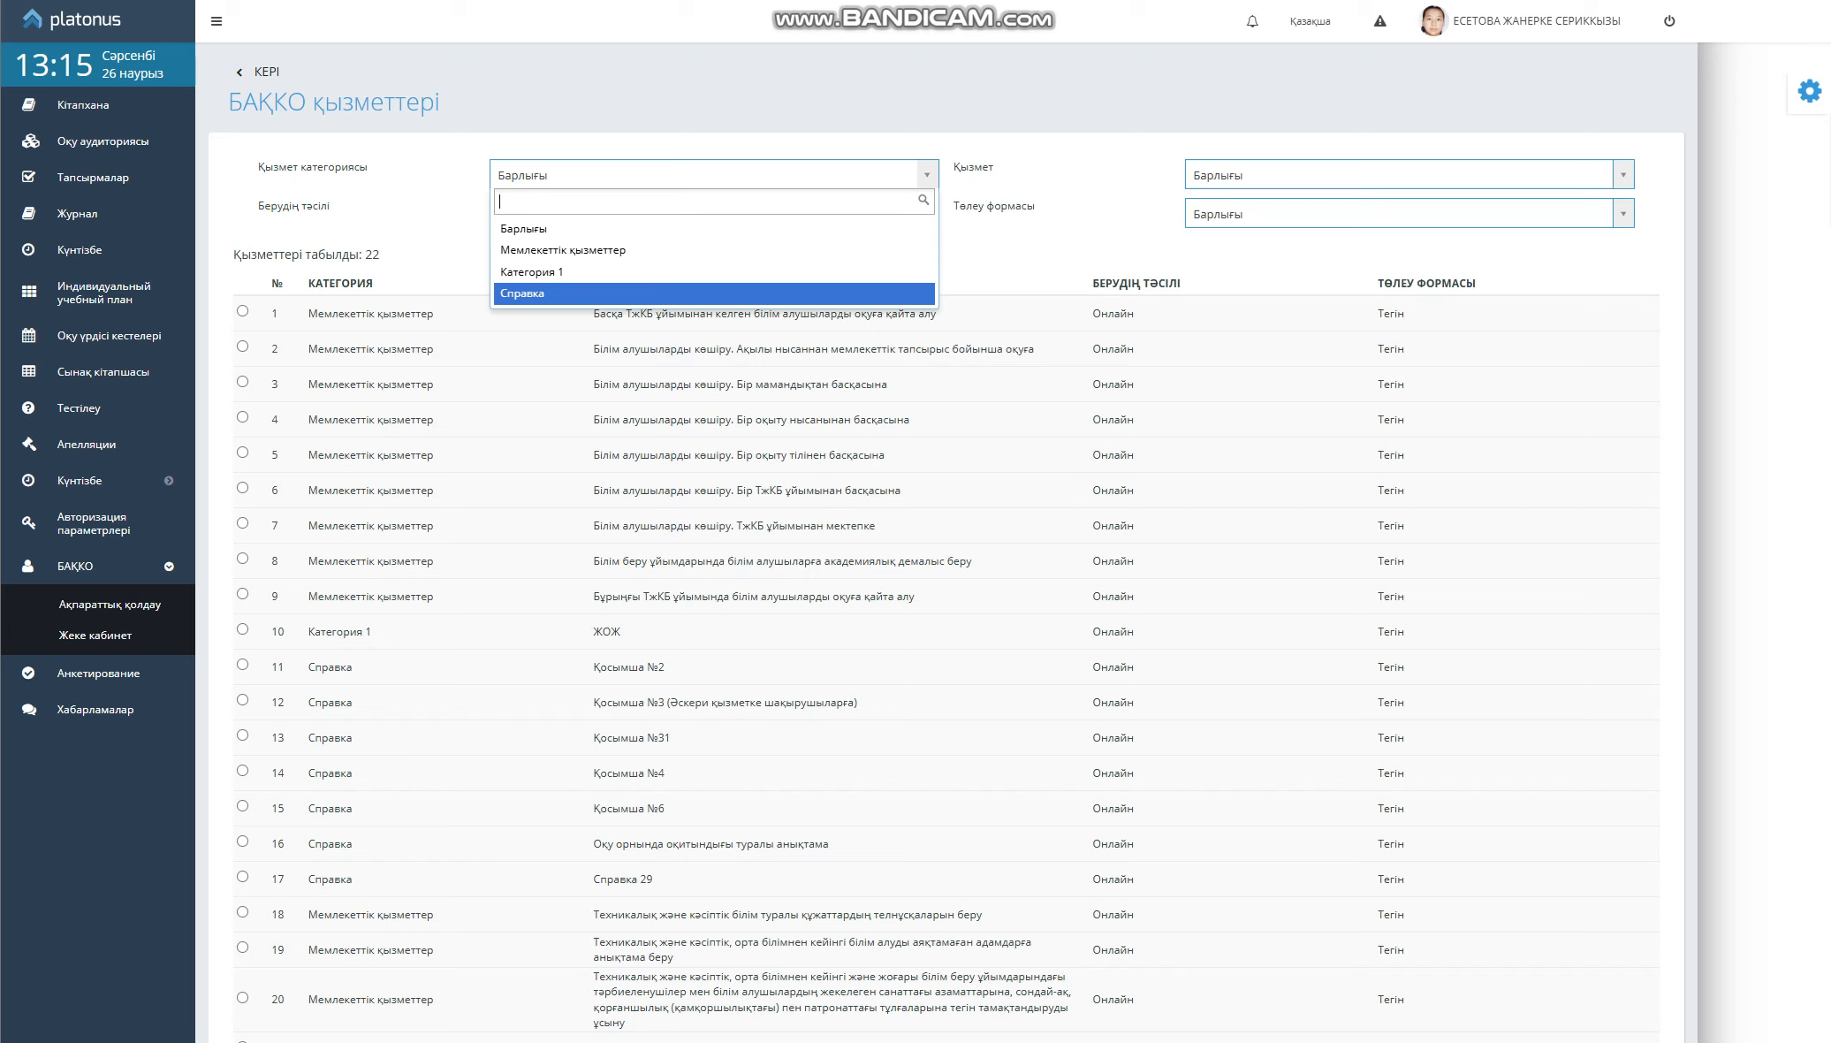
Filter the services to Справка and select the Қосымша №2 service in row 1
key("Return")
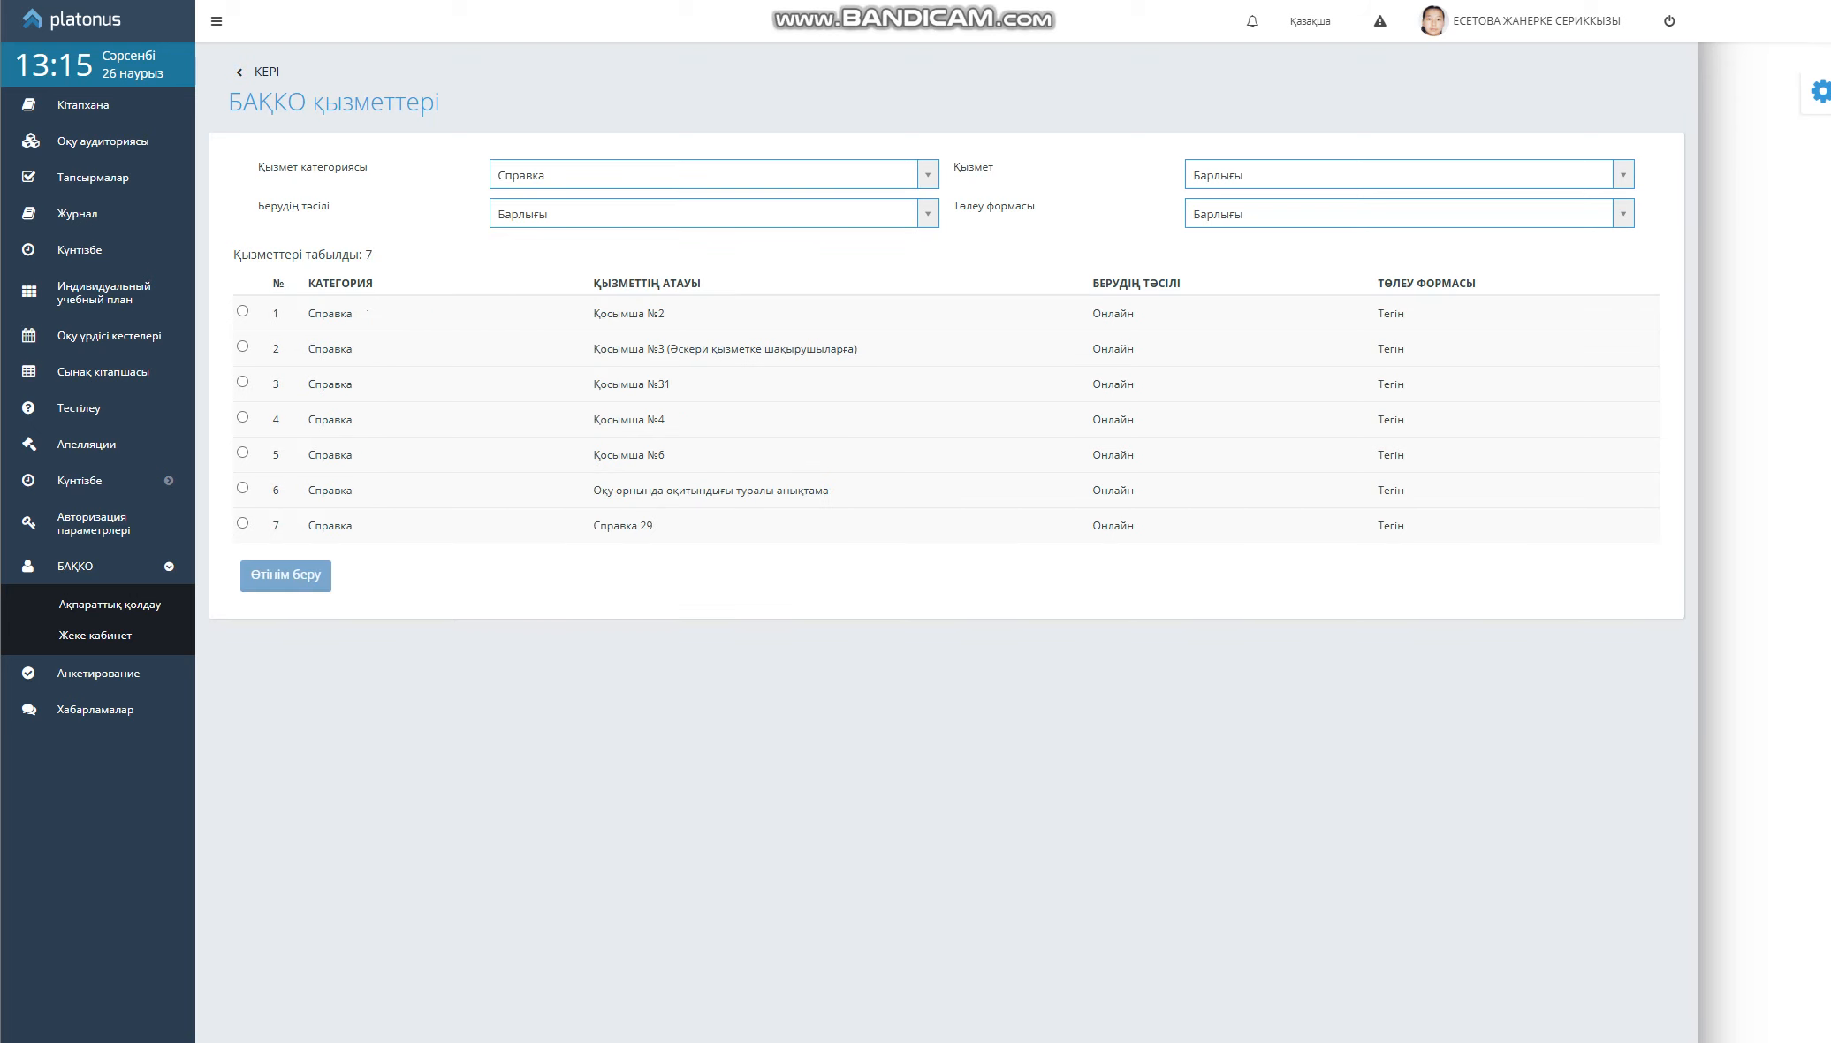
triple_click(268, 255)
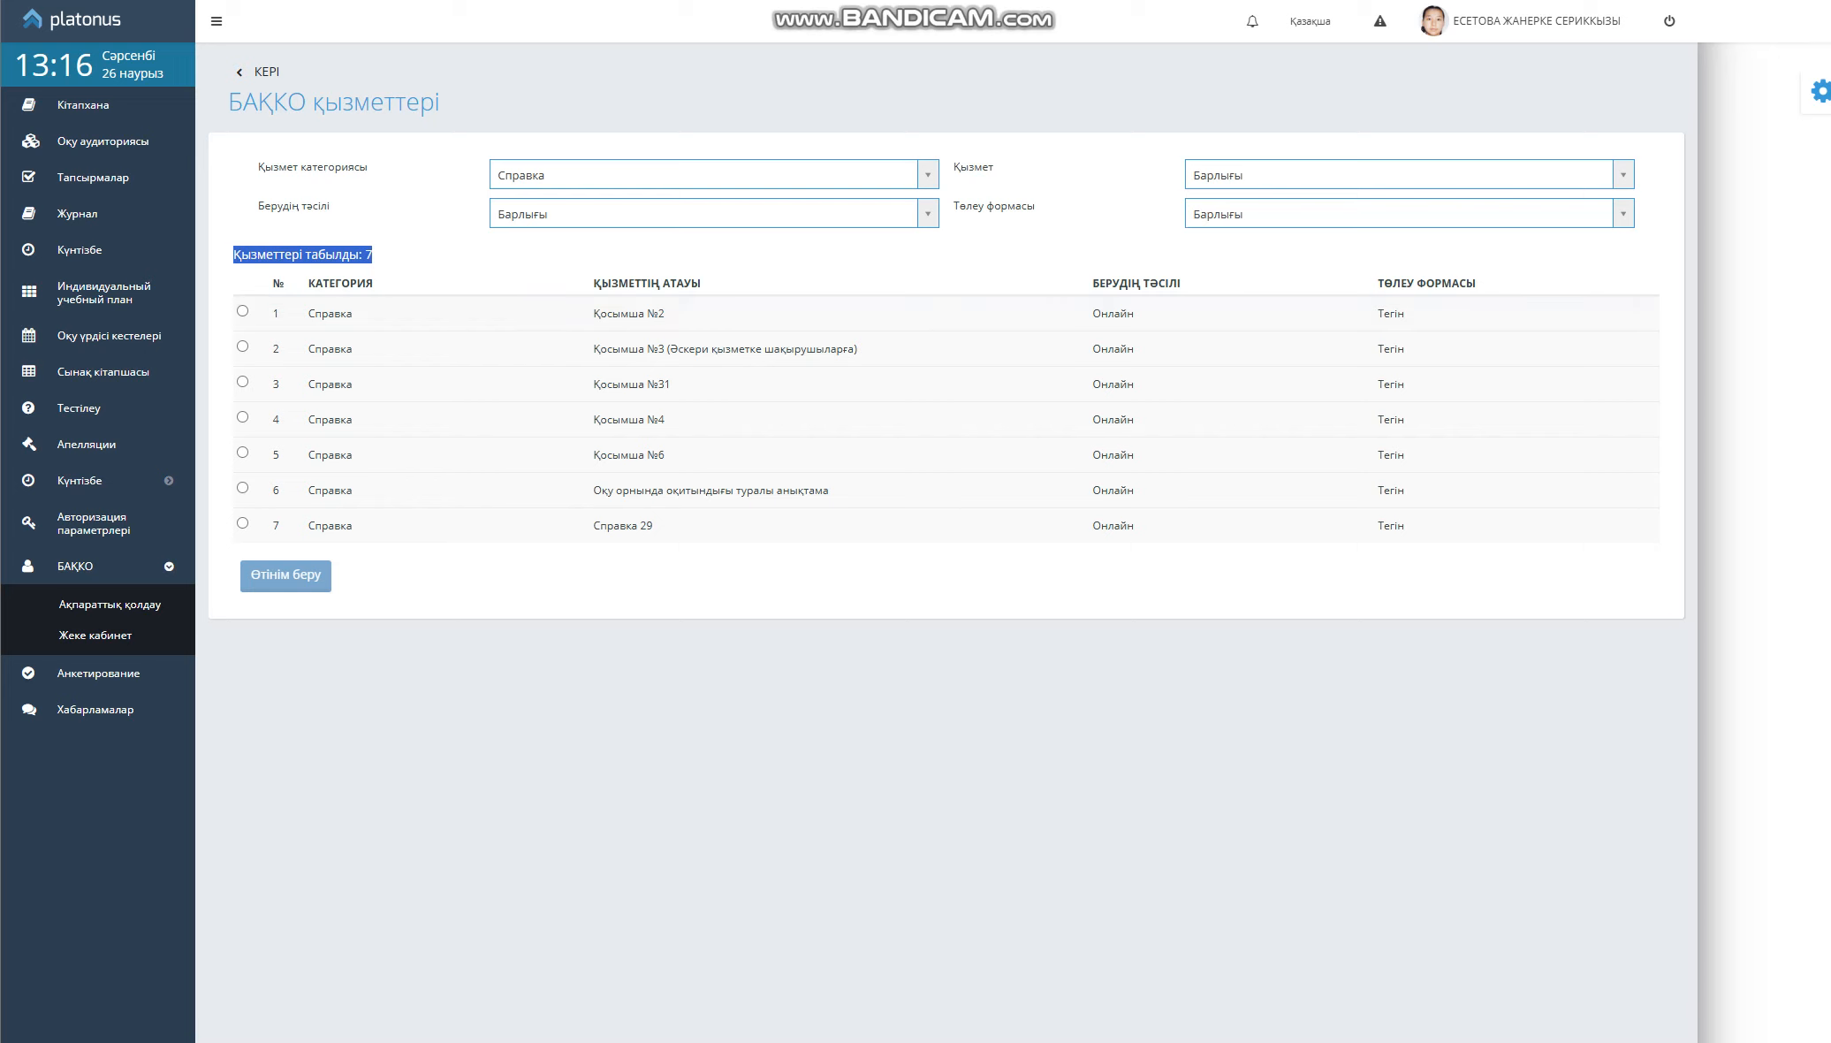
left_click(302, 256)
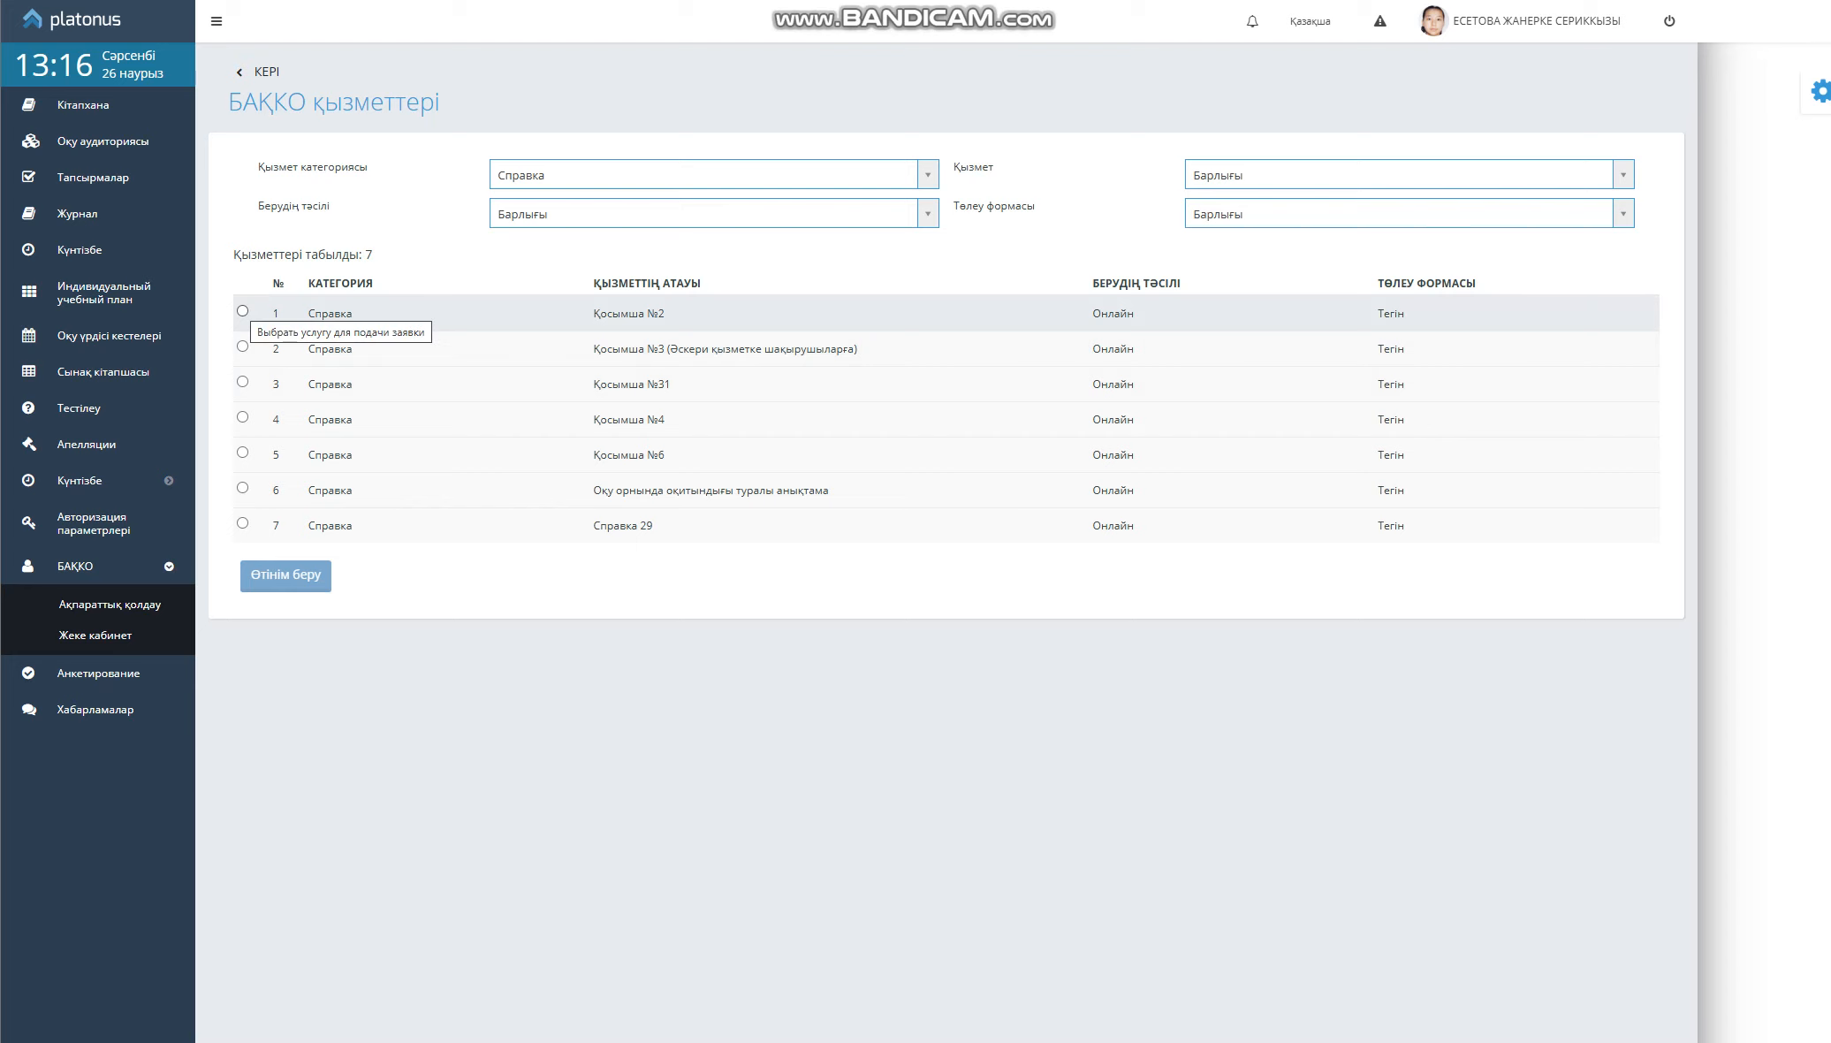
left_click(242, 310)
Start a Қосымша №2 application and enter the applicant's mobile phone number
left_click(286, 586)
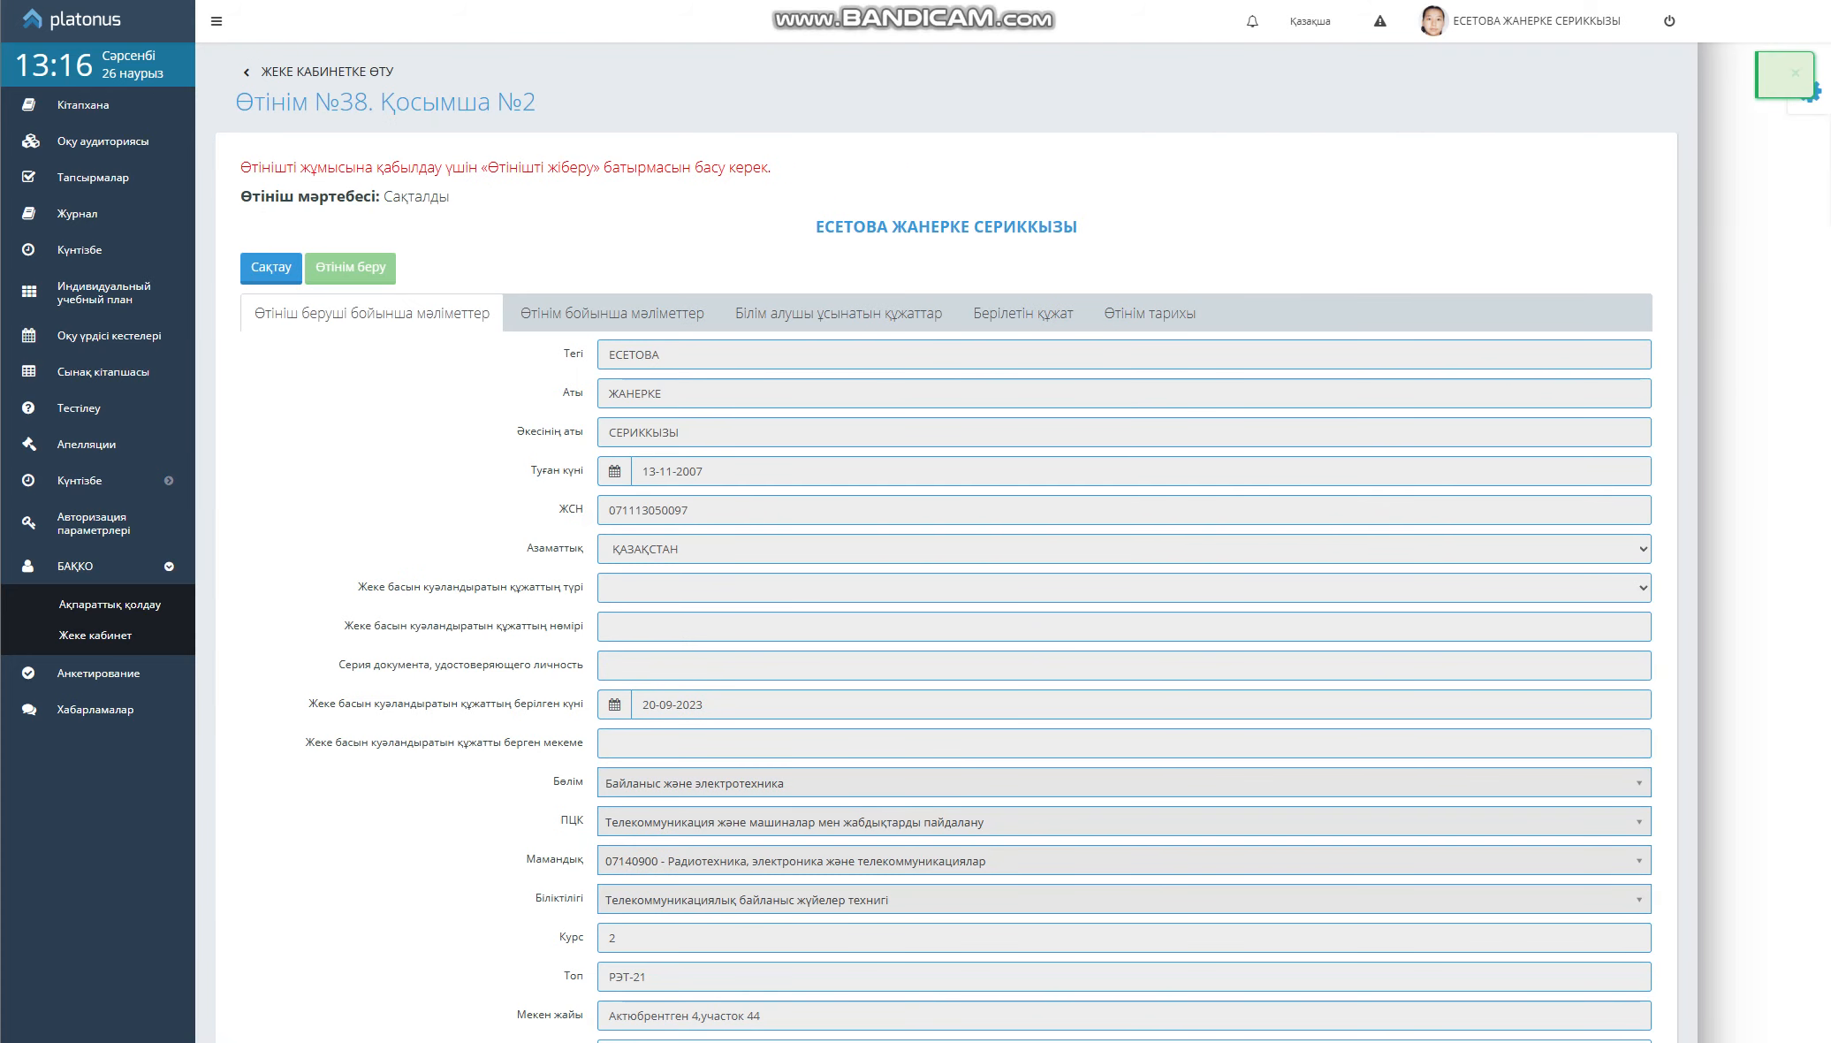
scroll(946, 583, "down", 2)
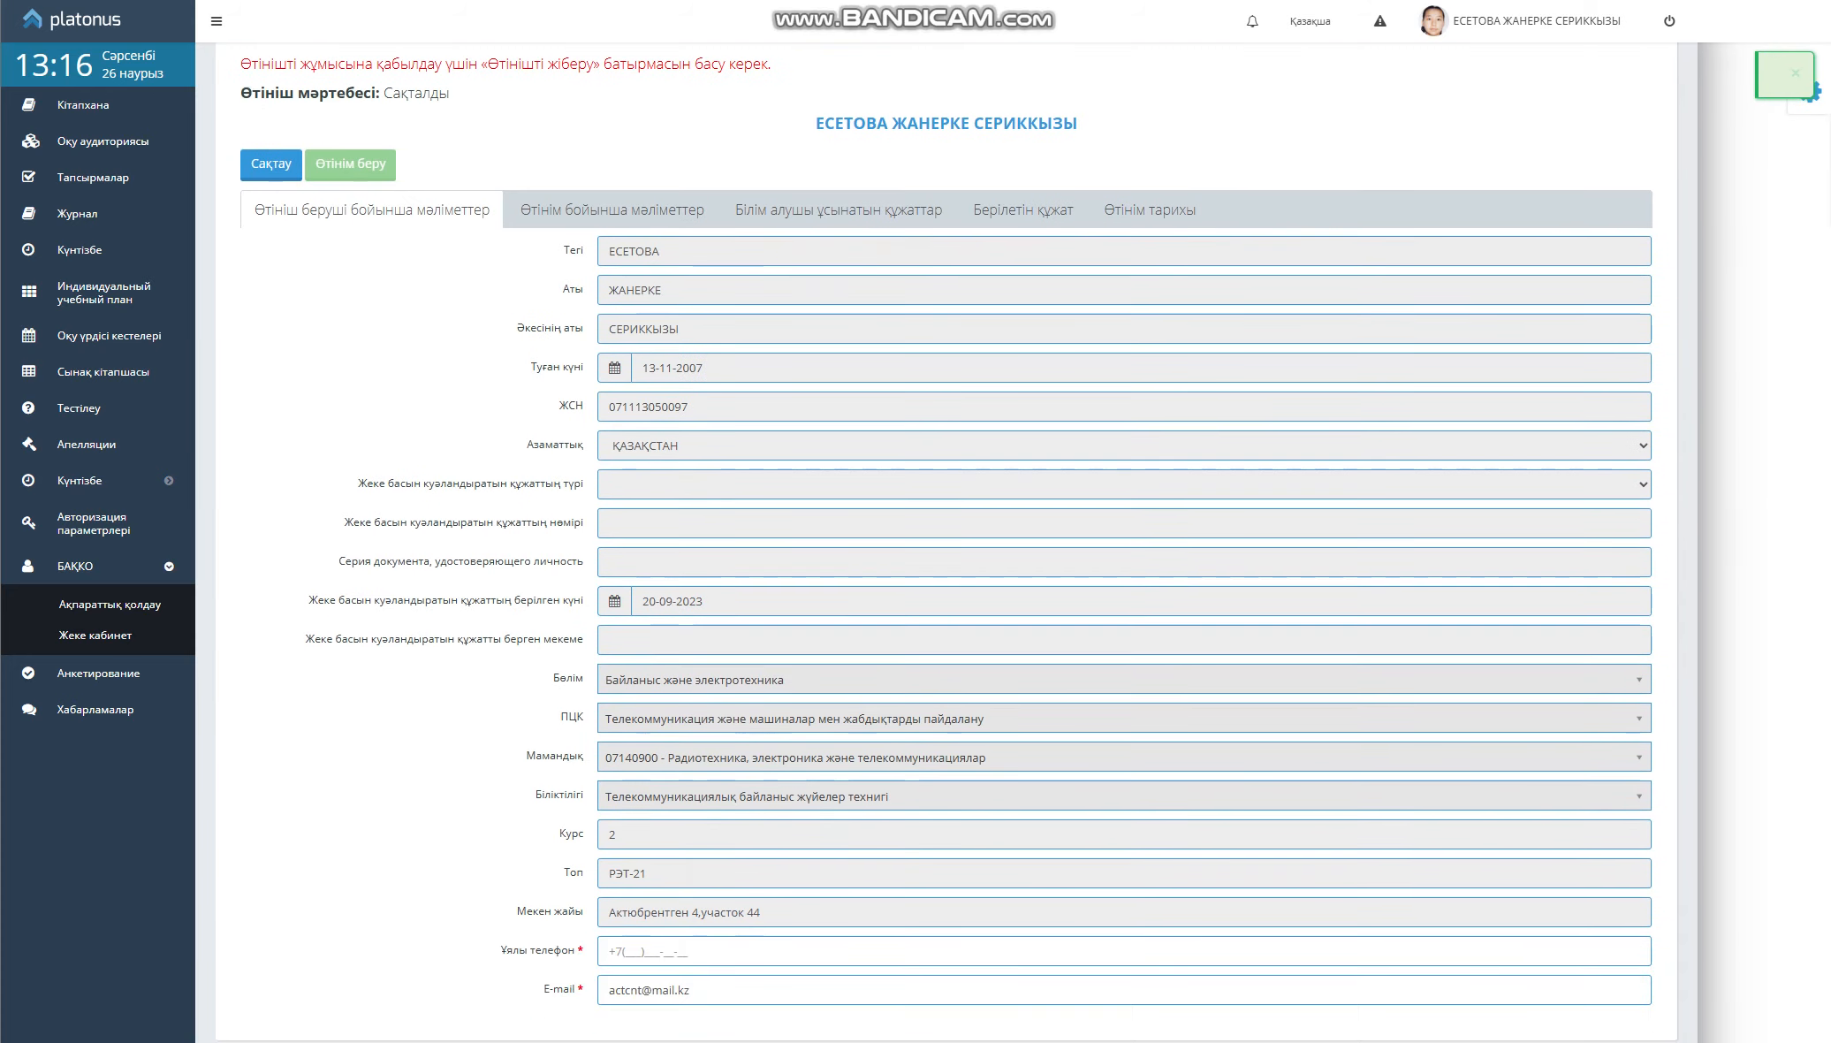
left_click(627, 950)
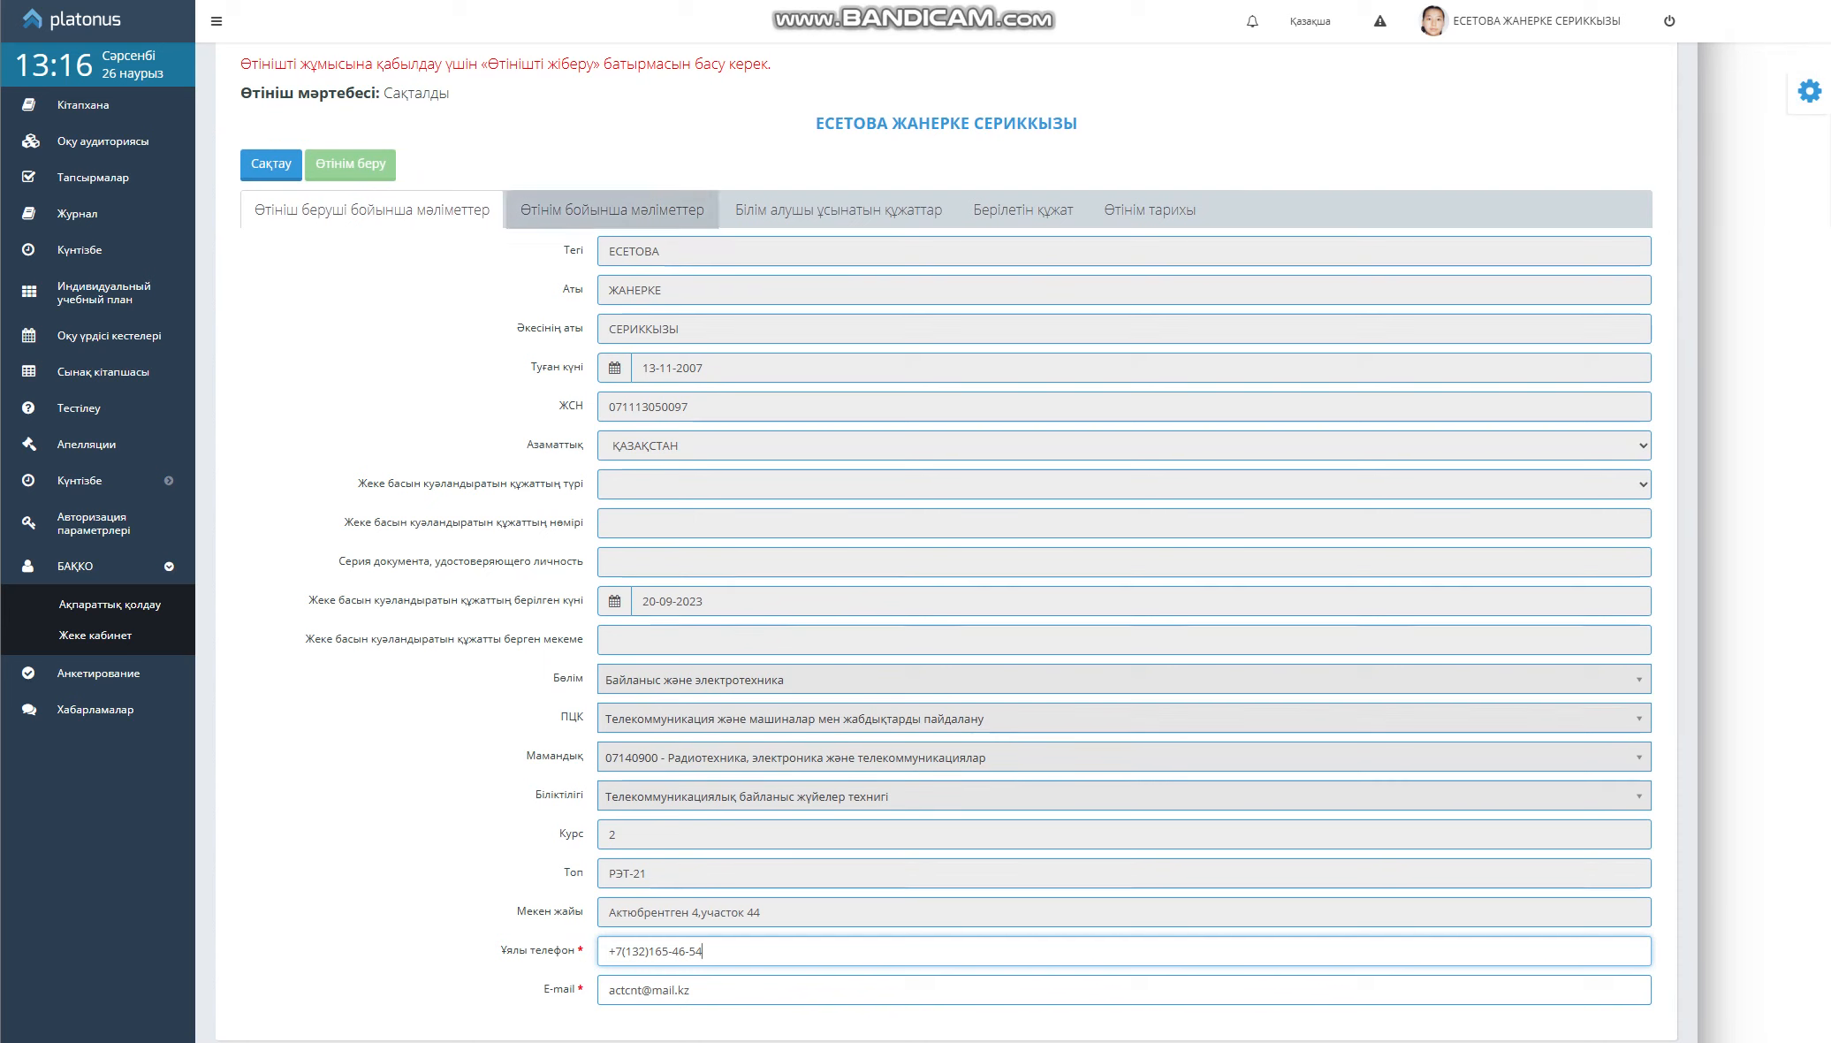
left_click(611, 210)
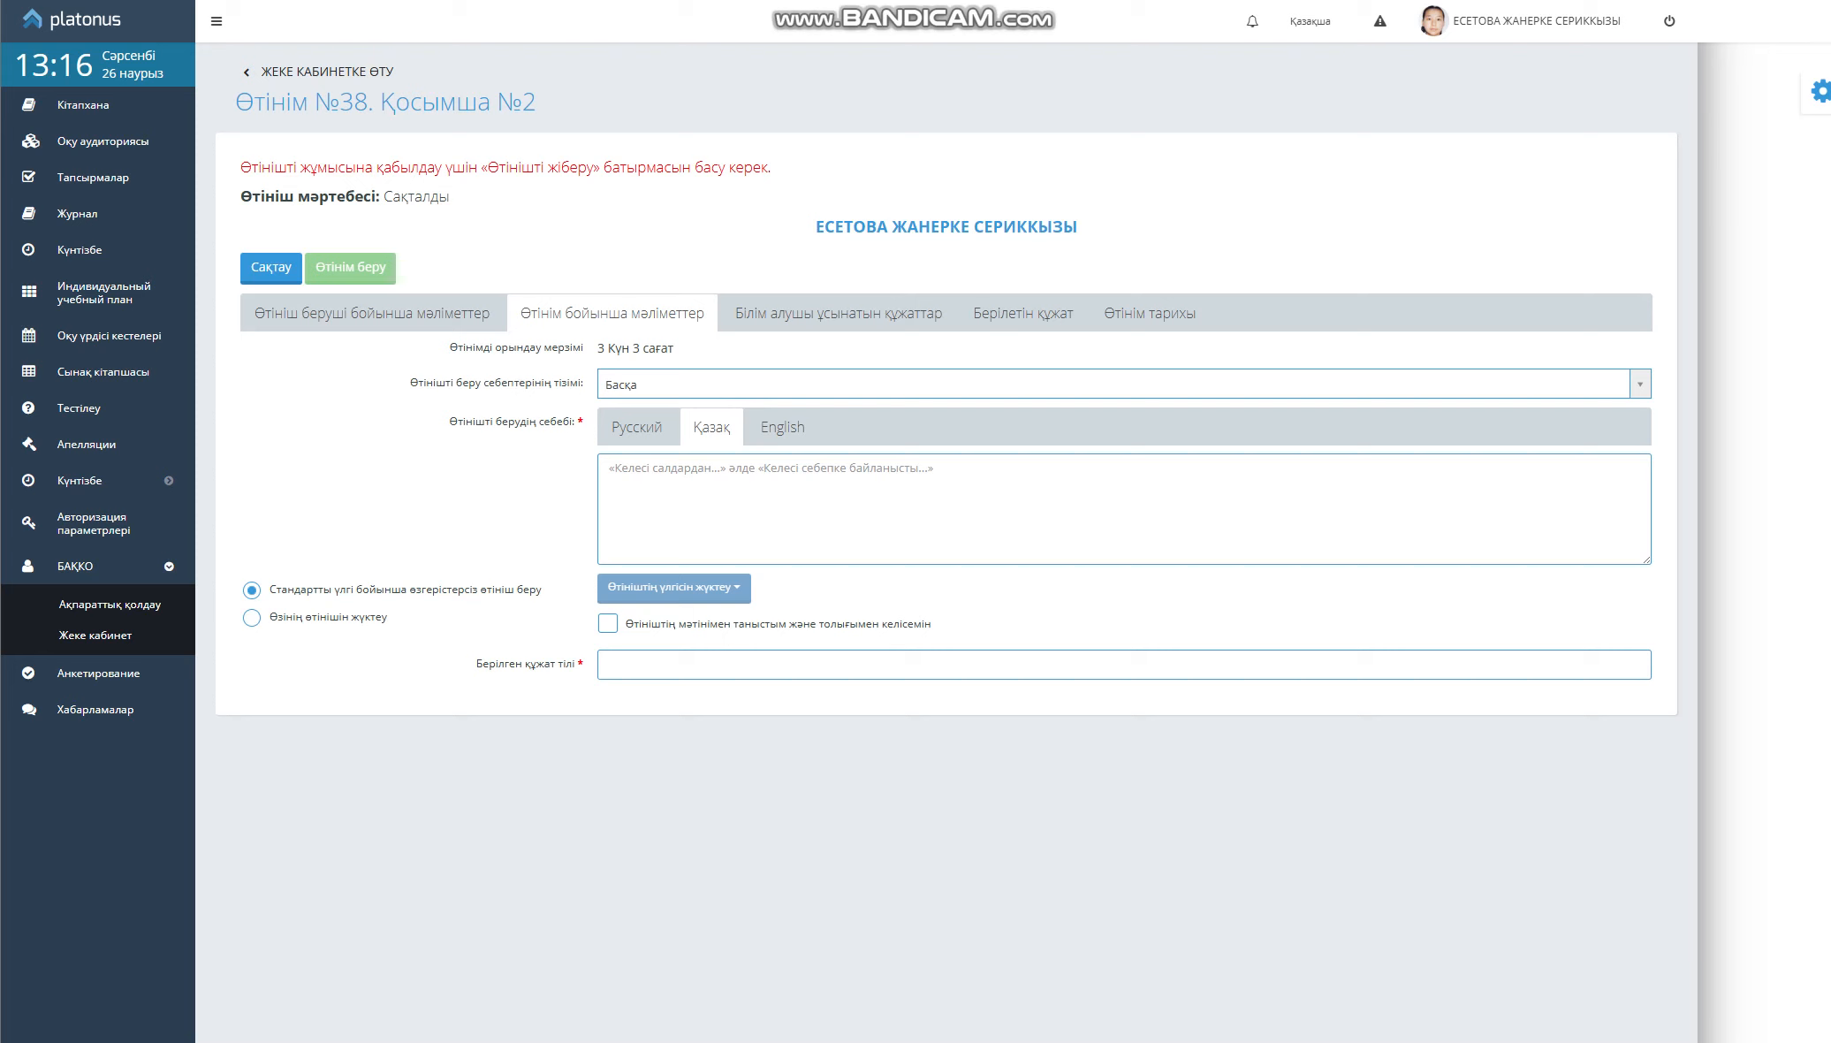
Pick Ақтөбе қ. from the Өтінішті беру себептерінің тізімі reasons list
left_click(1124, 385)
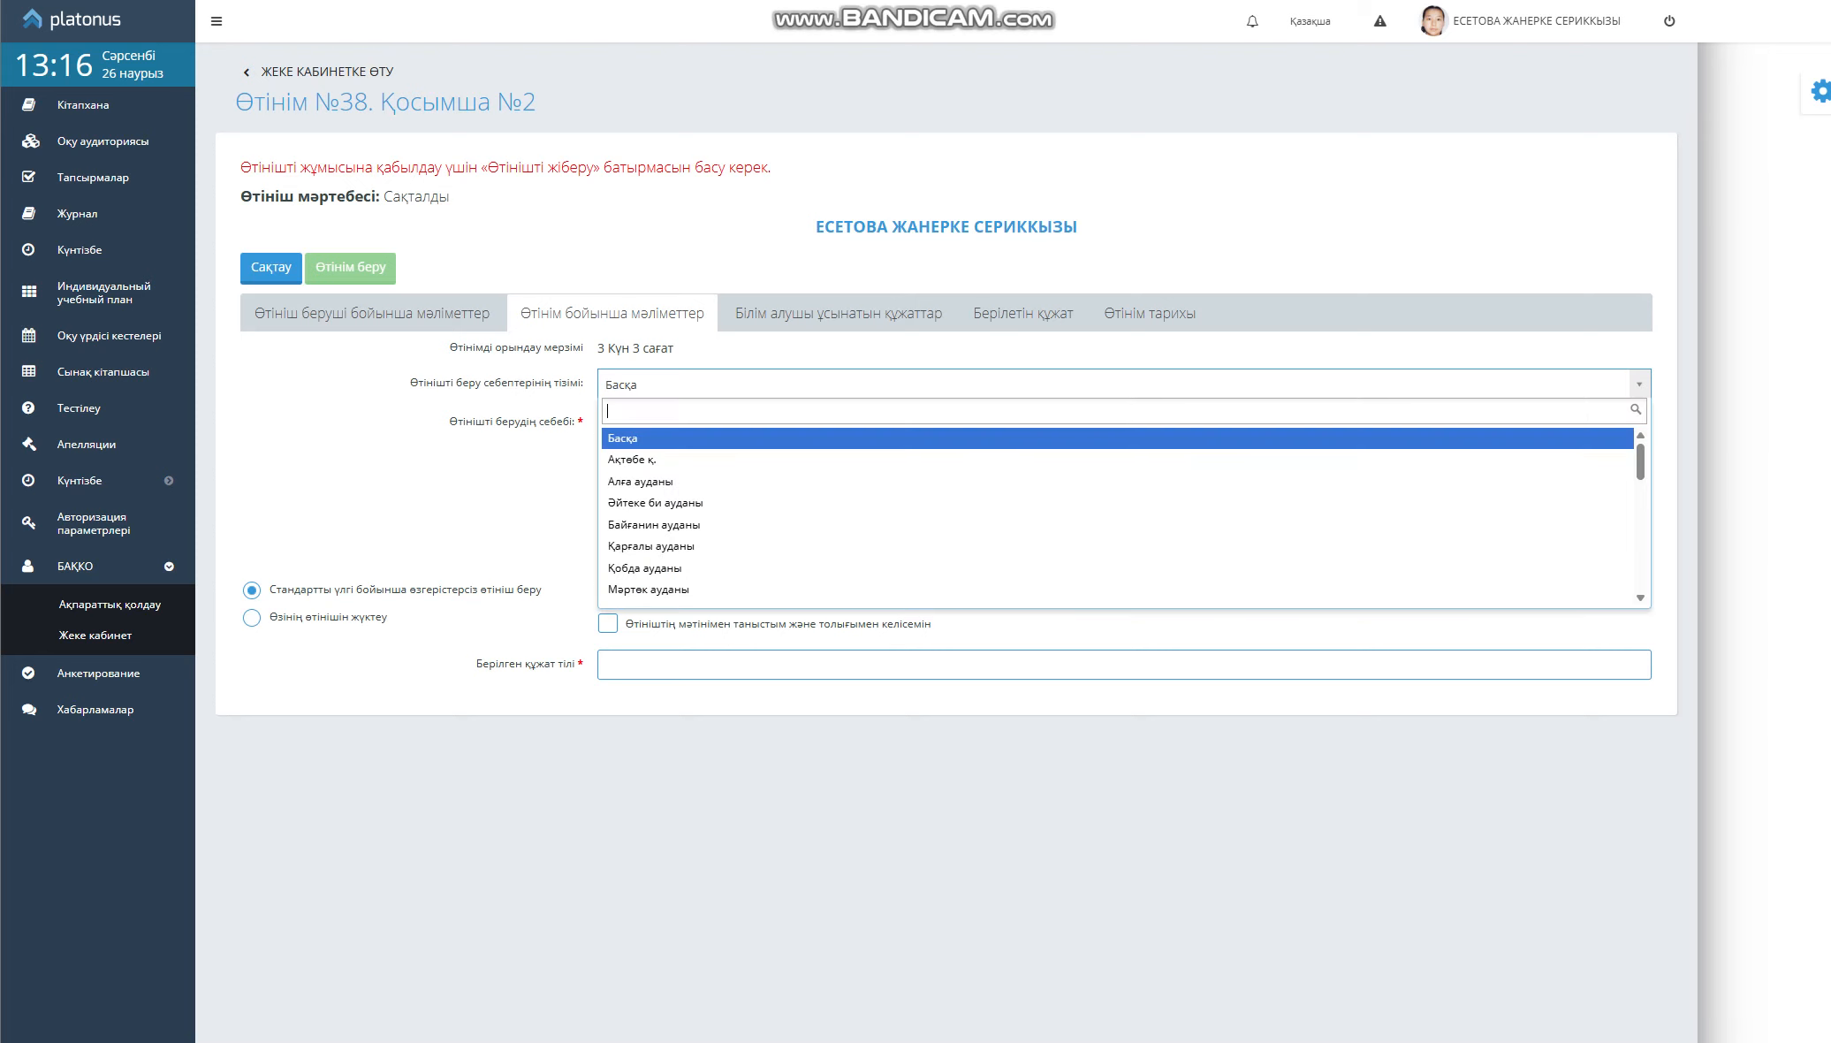
left_click(1117, 438)
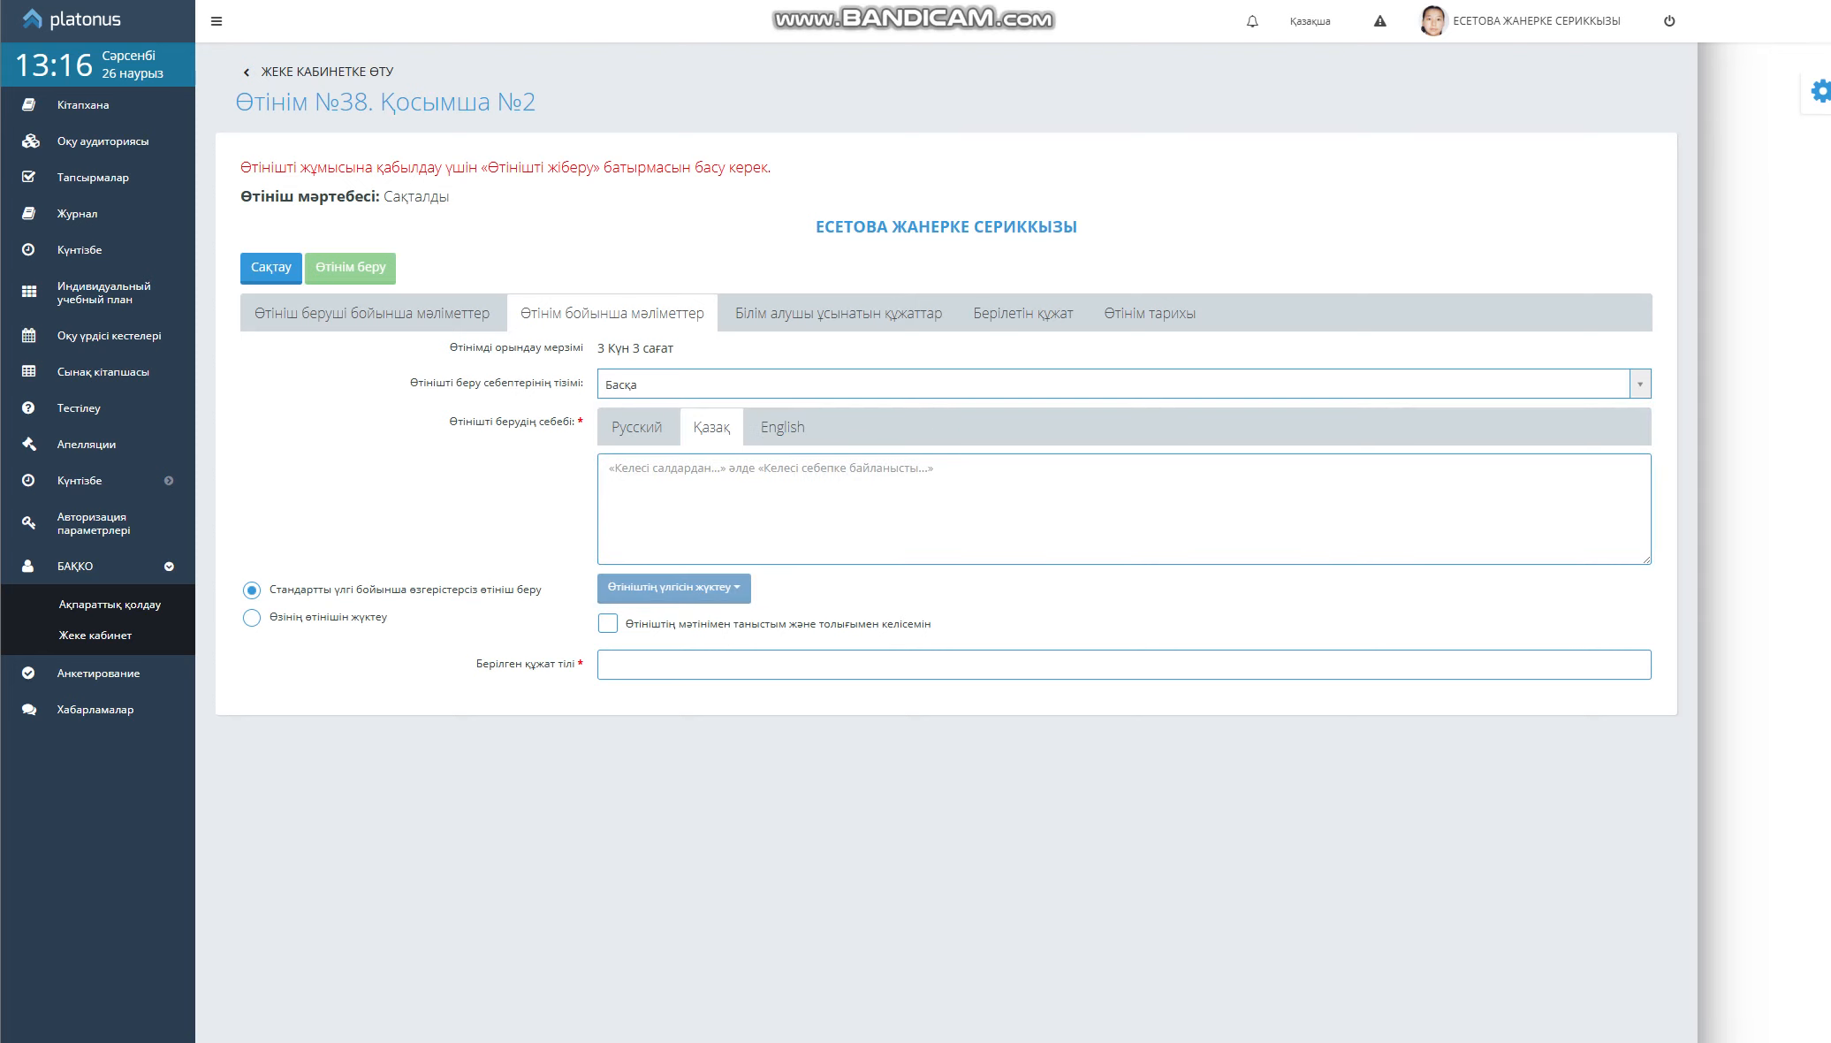
left_click(1124, 384)
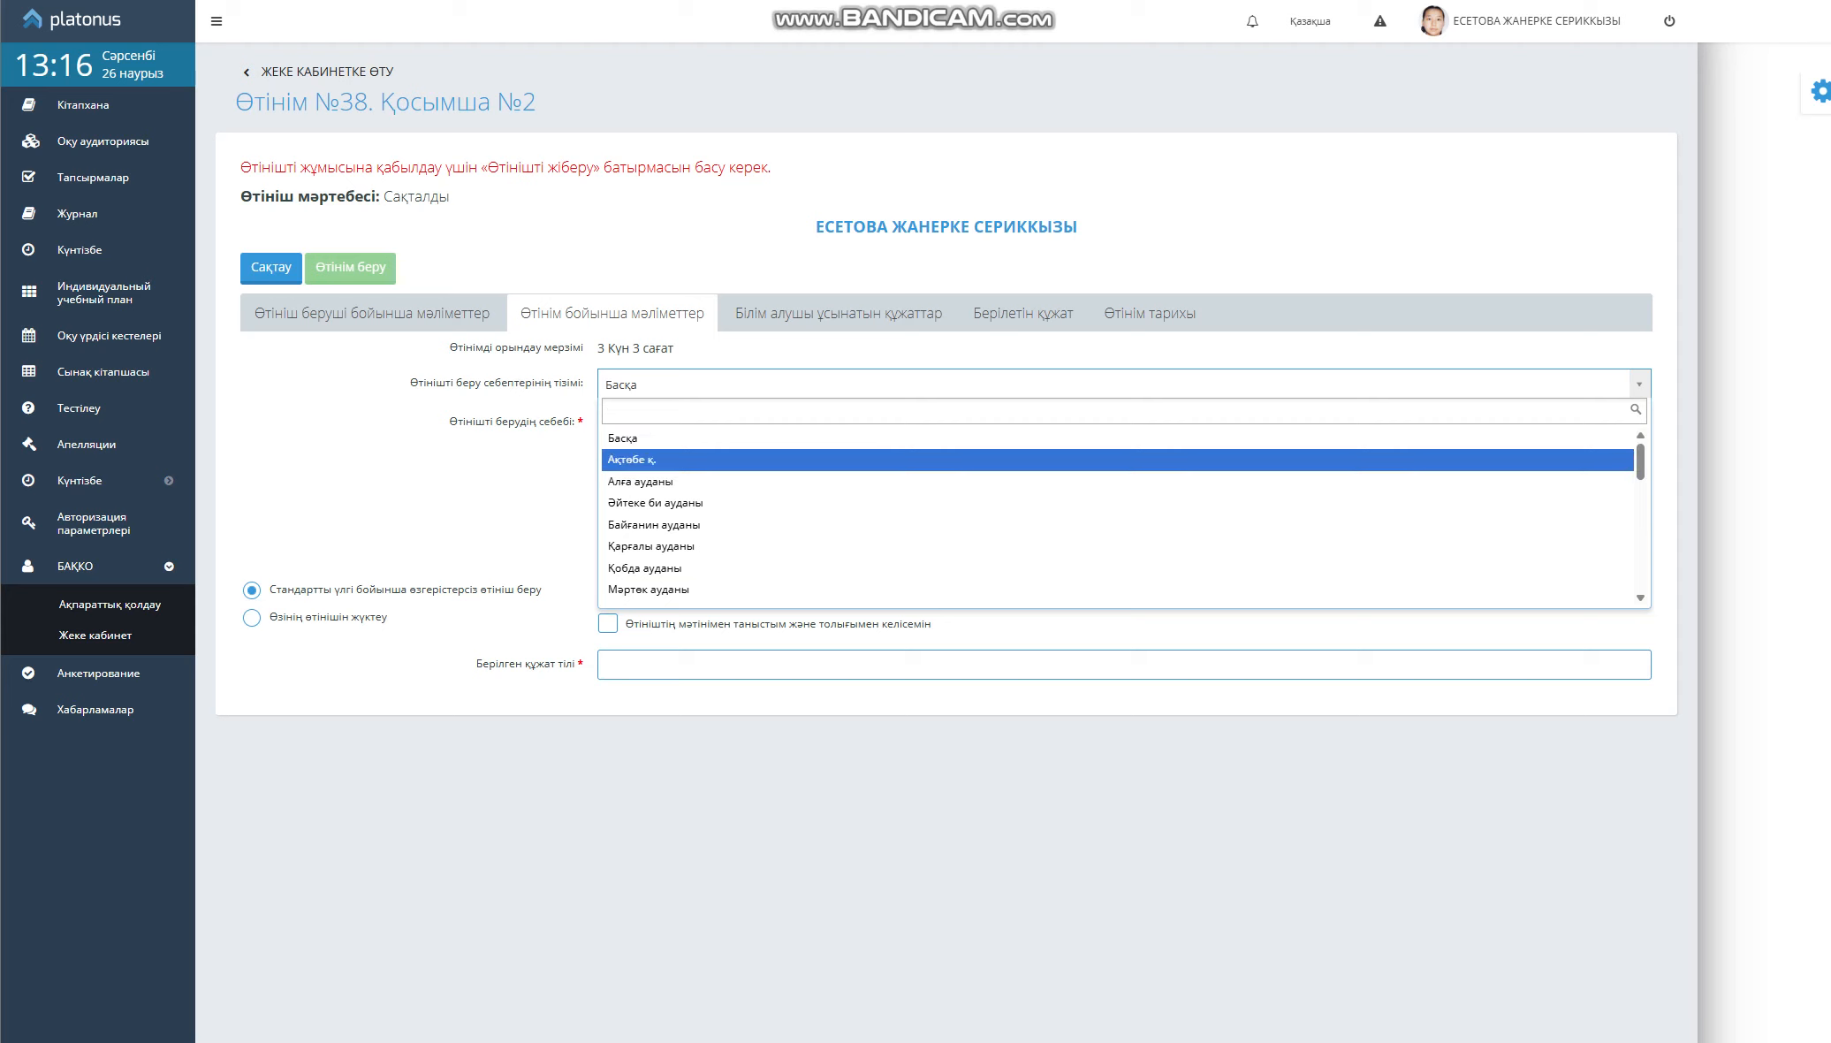
key("Down")
key("Down")
key("Down")
key("Down")
key("Down")
key("Down")
key("Down")
key("Down")
key("Down")
key("Down")
key("Down")
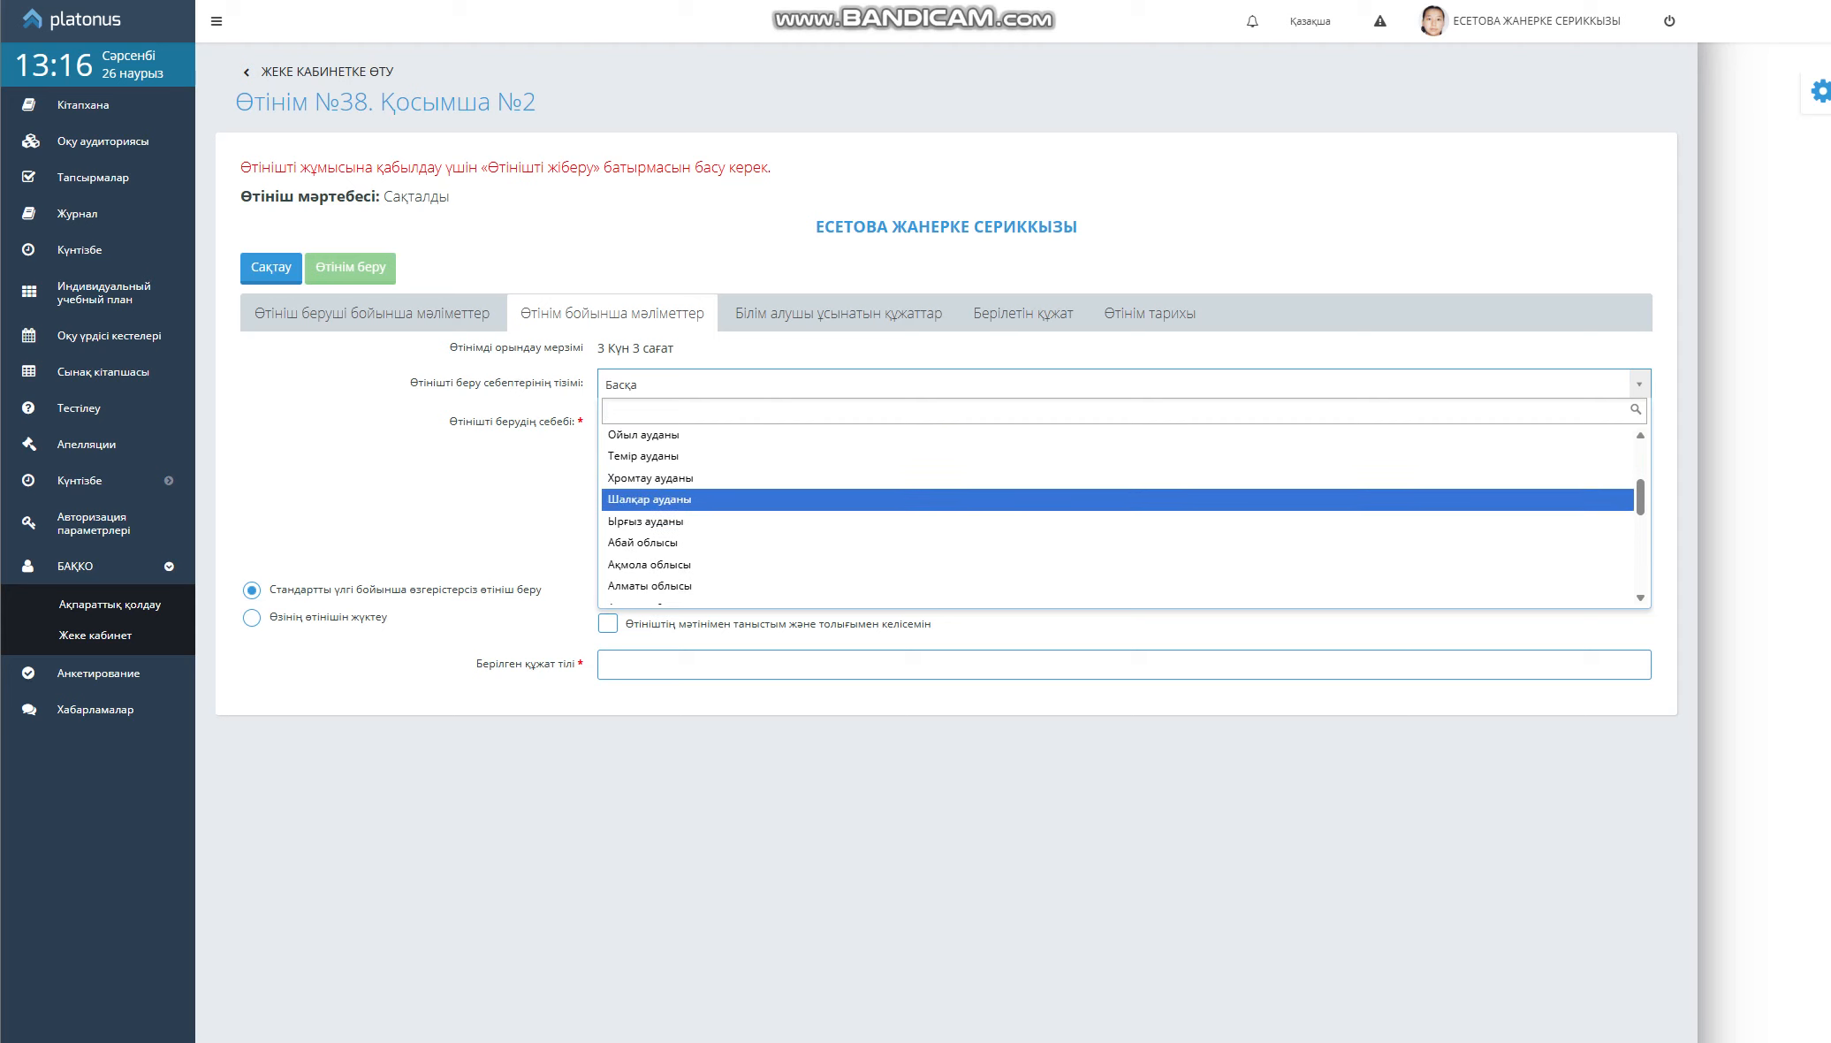
key("Up")
key("Up")
key("Up")
key("Up")
key("Up")
key("Up")
key("Up")
key("Up")
key("Up")
key("Up")
key("Up")
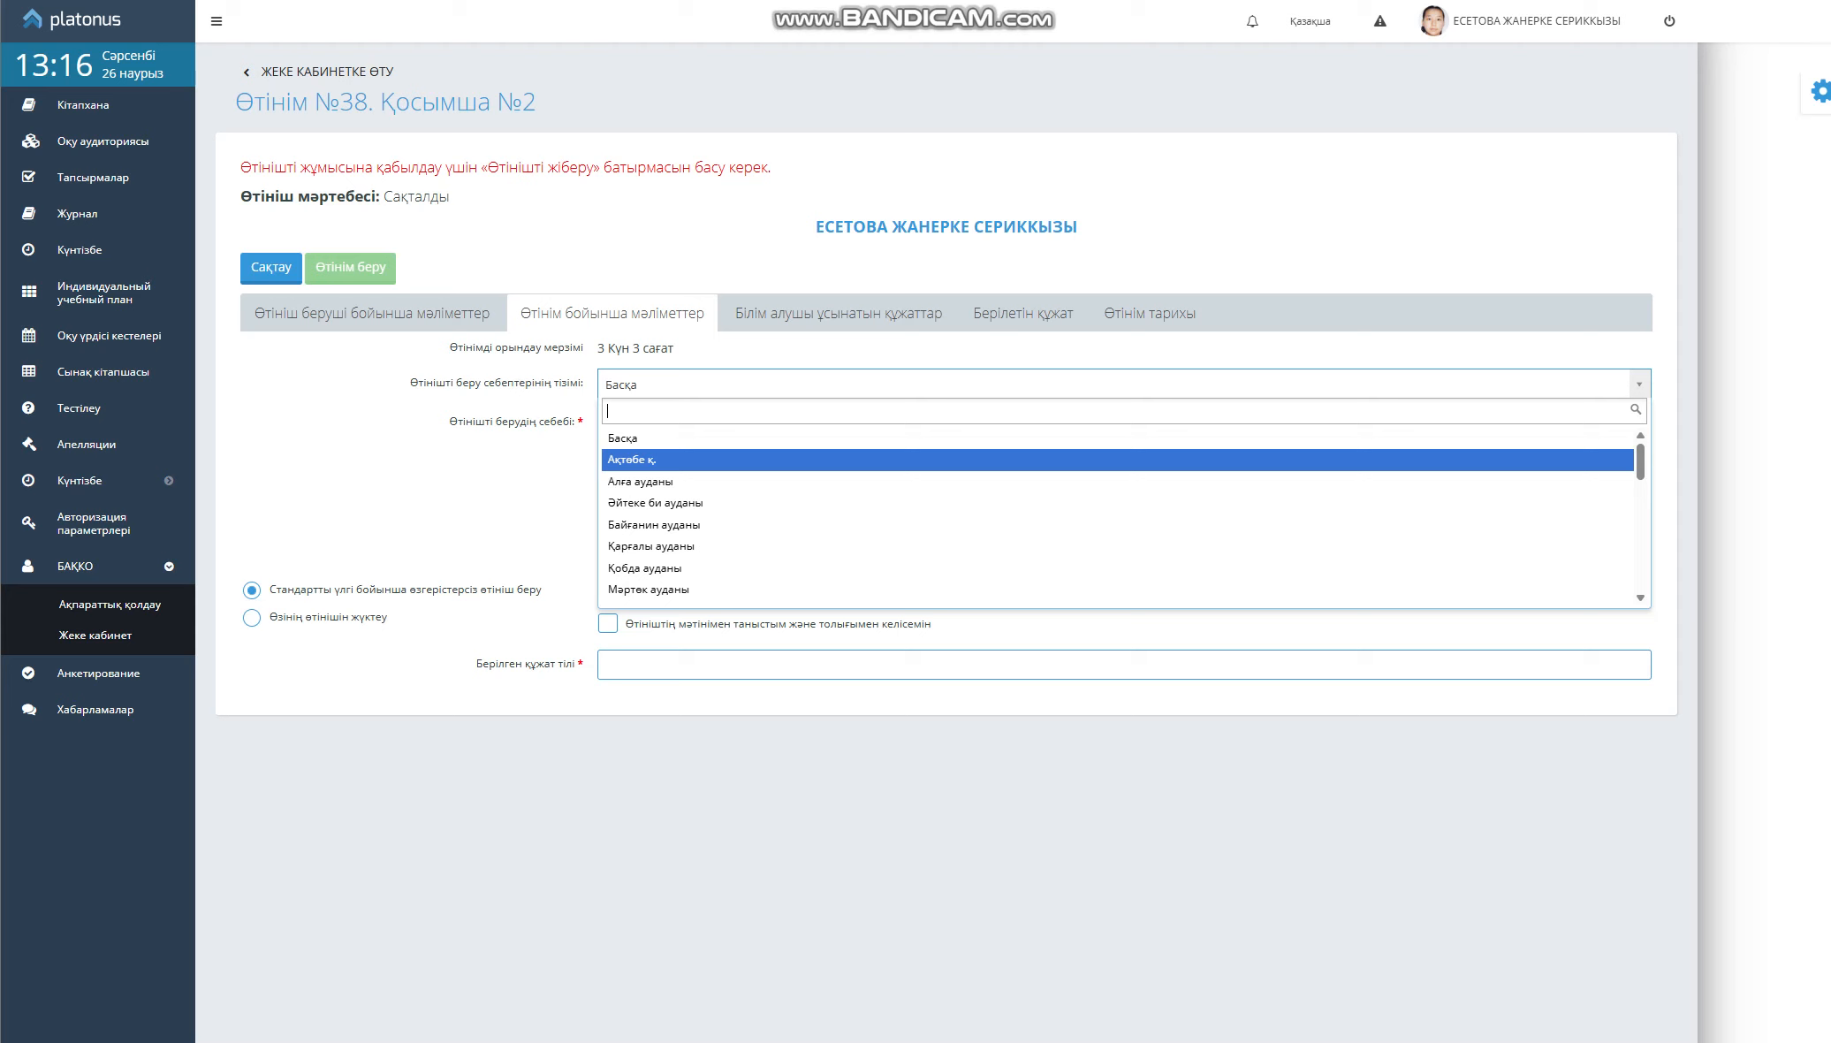
key("Return")
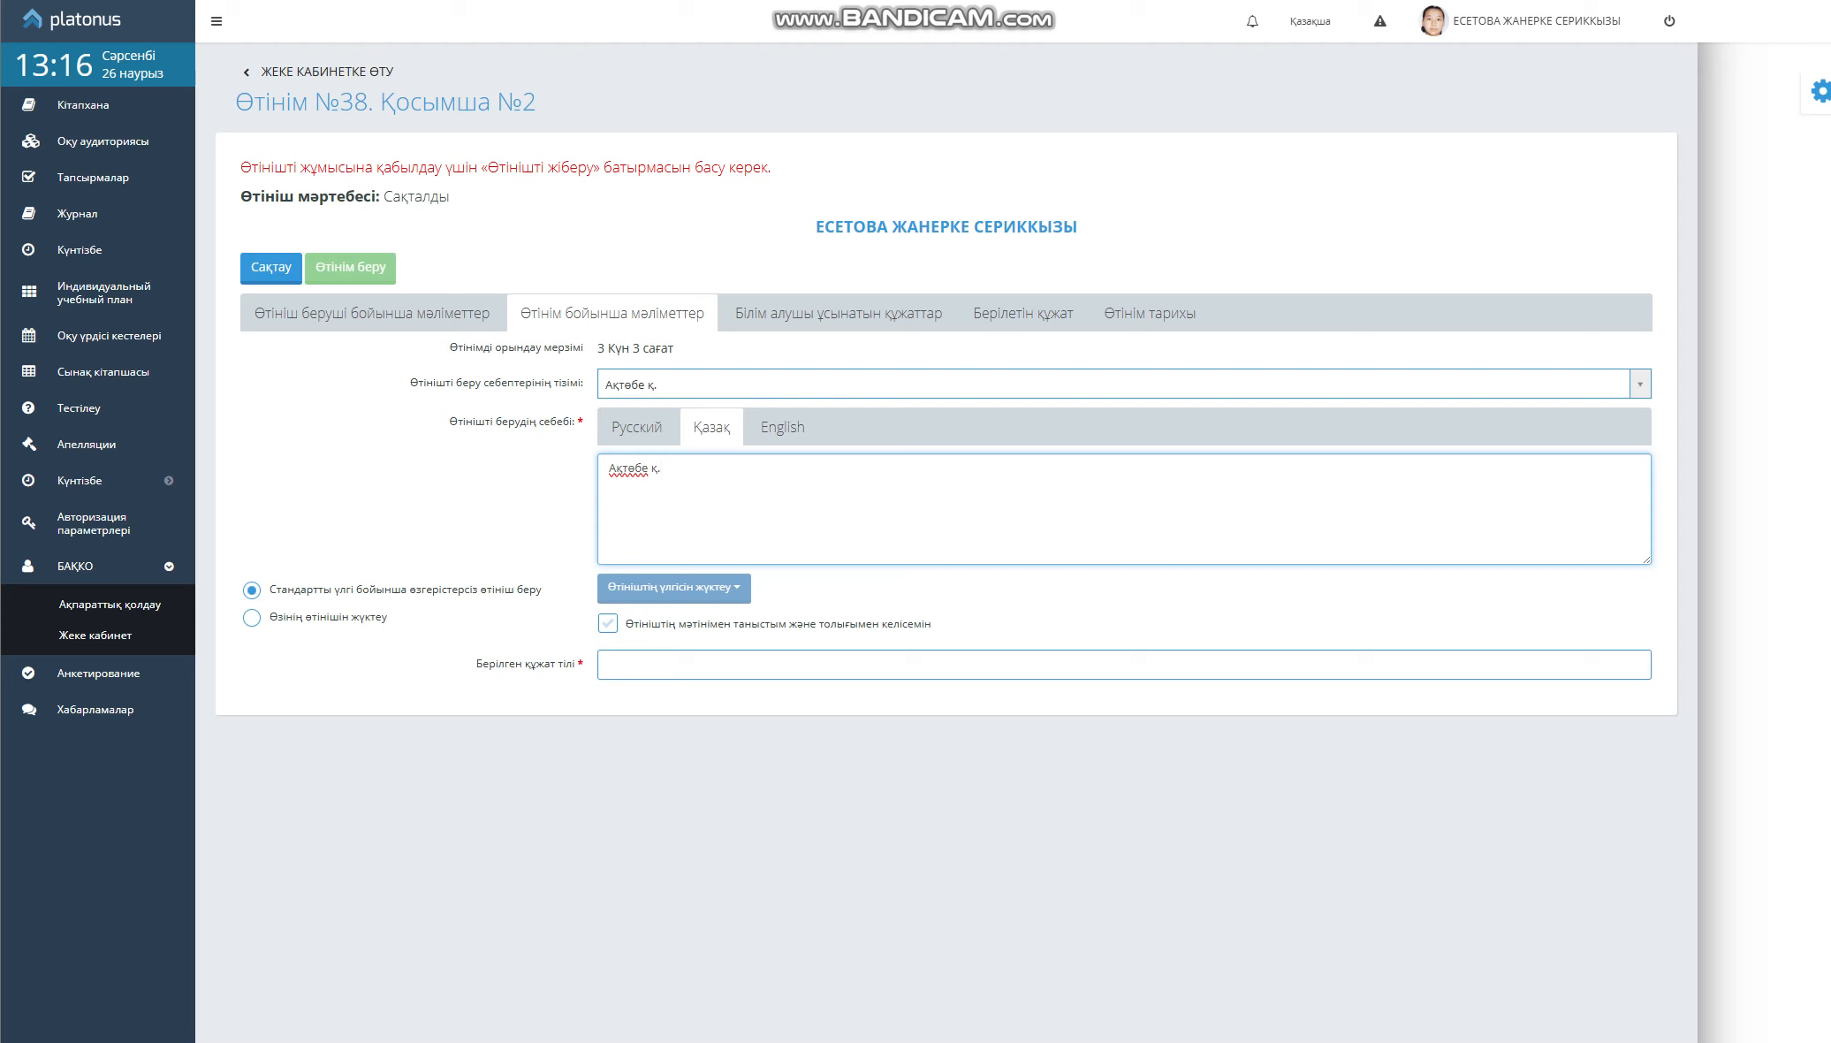
Confirm agreement with the application text and choose Қазақ and Русский as document languages
left_click(608, 623)
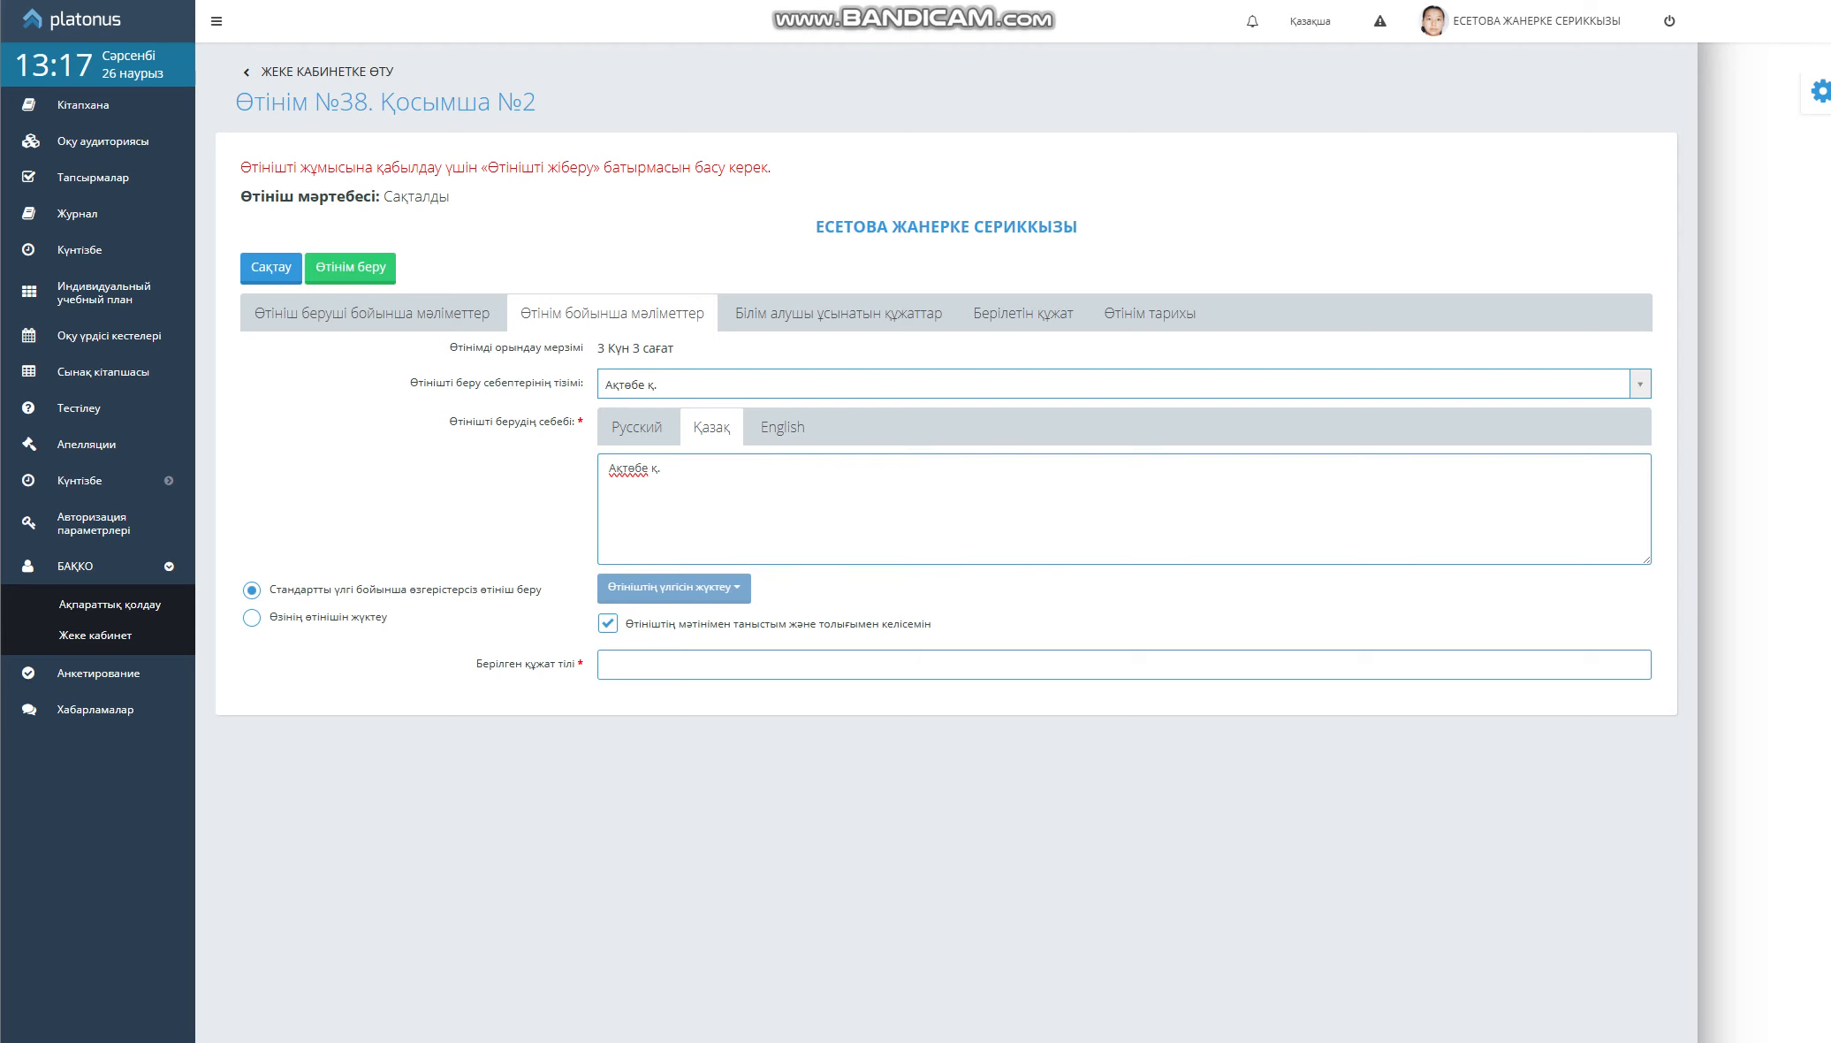
left_click_drag(476, 664, 575, 663)
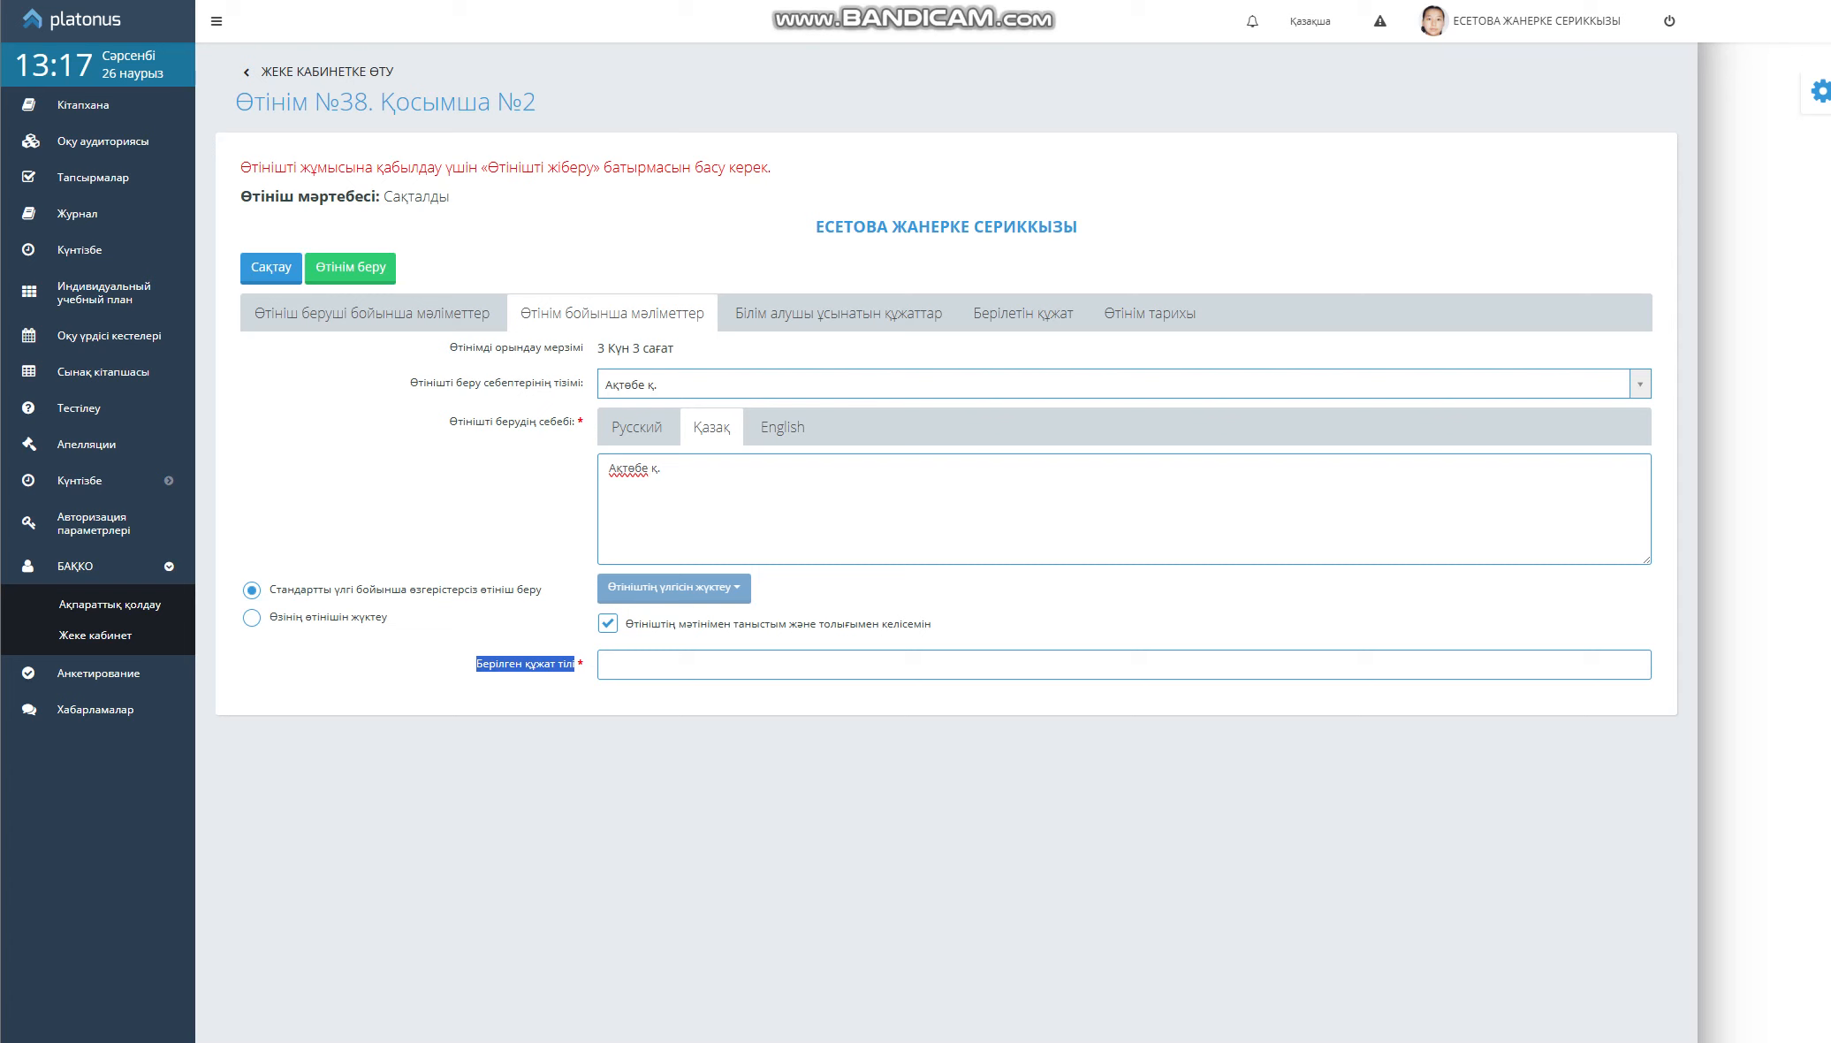
left_click(669, 664)
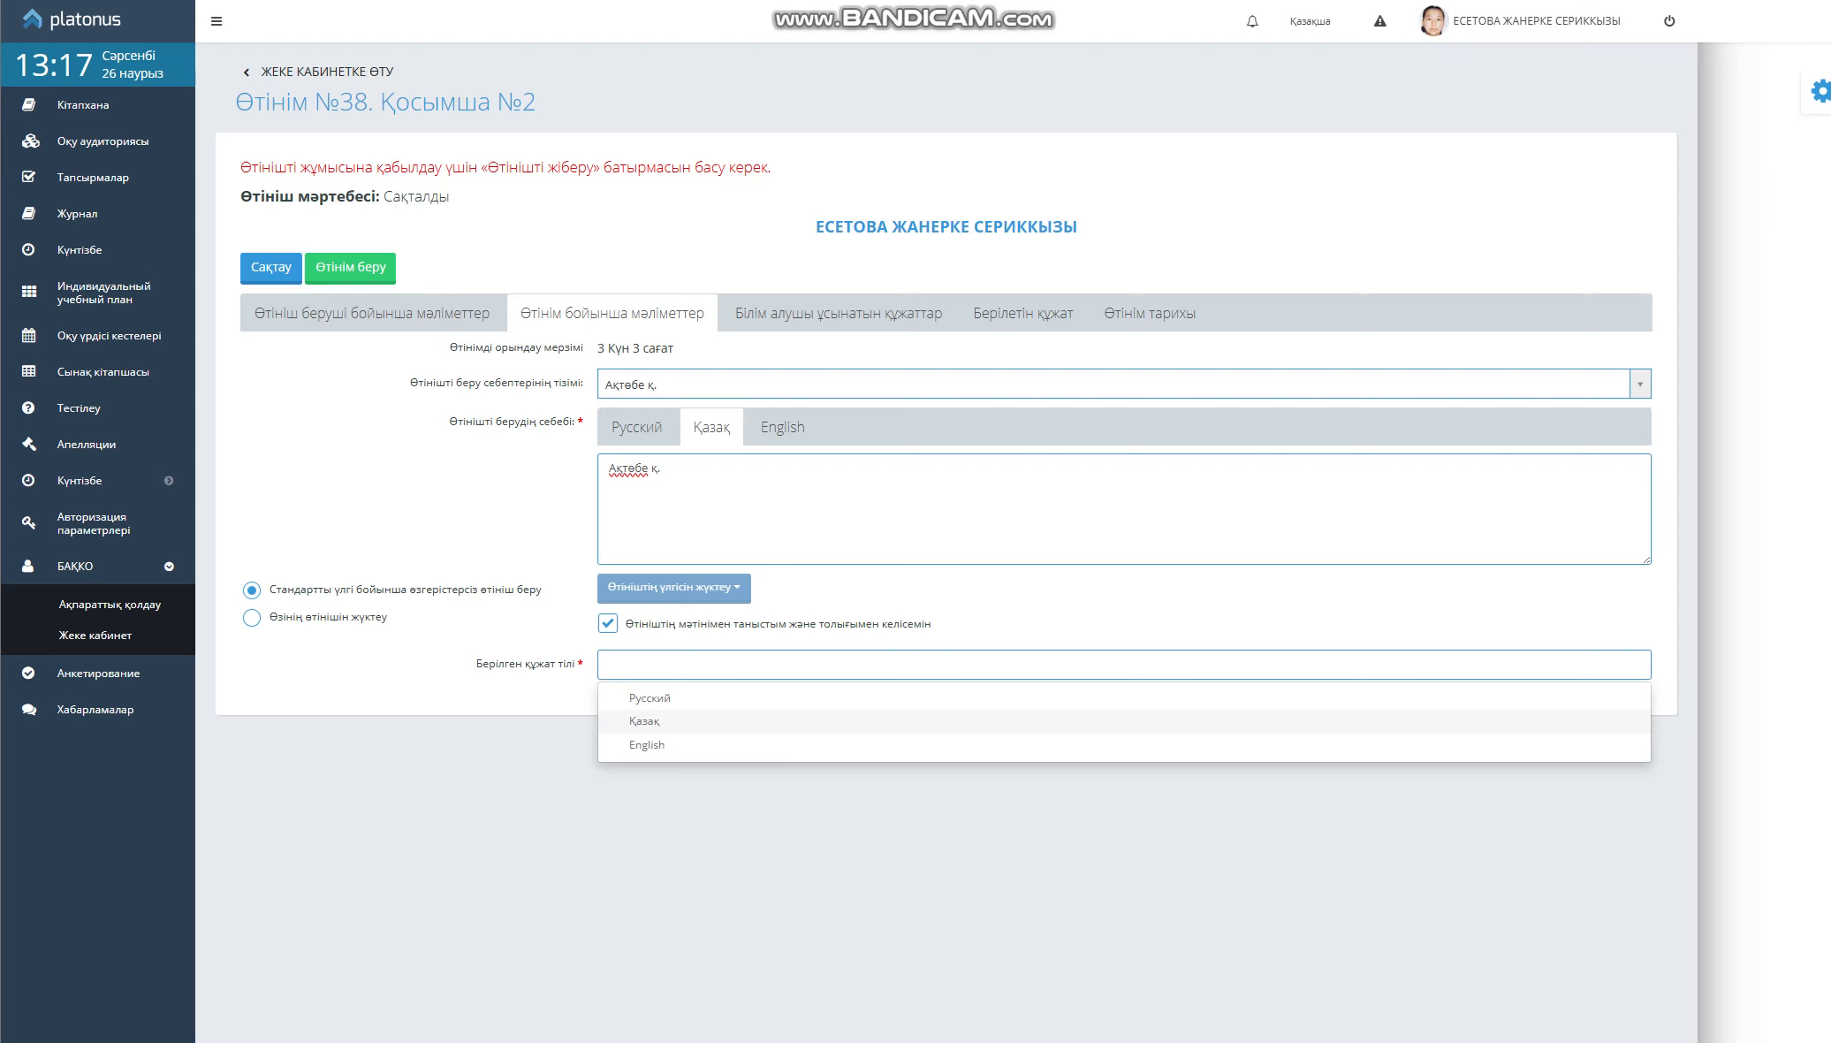
left_click(644, 721)
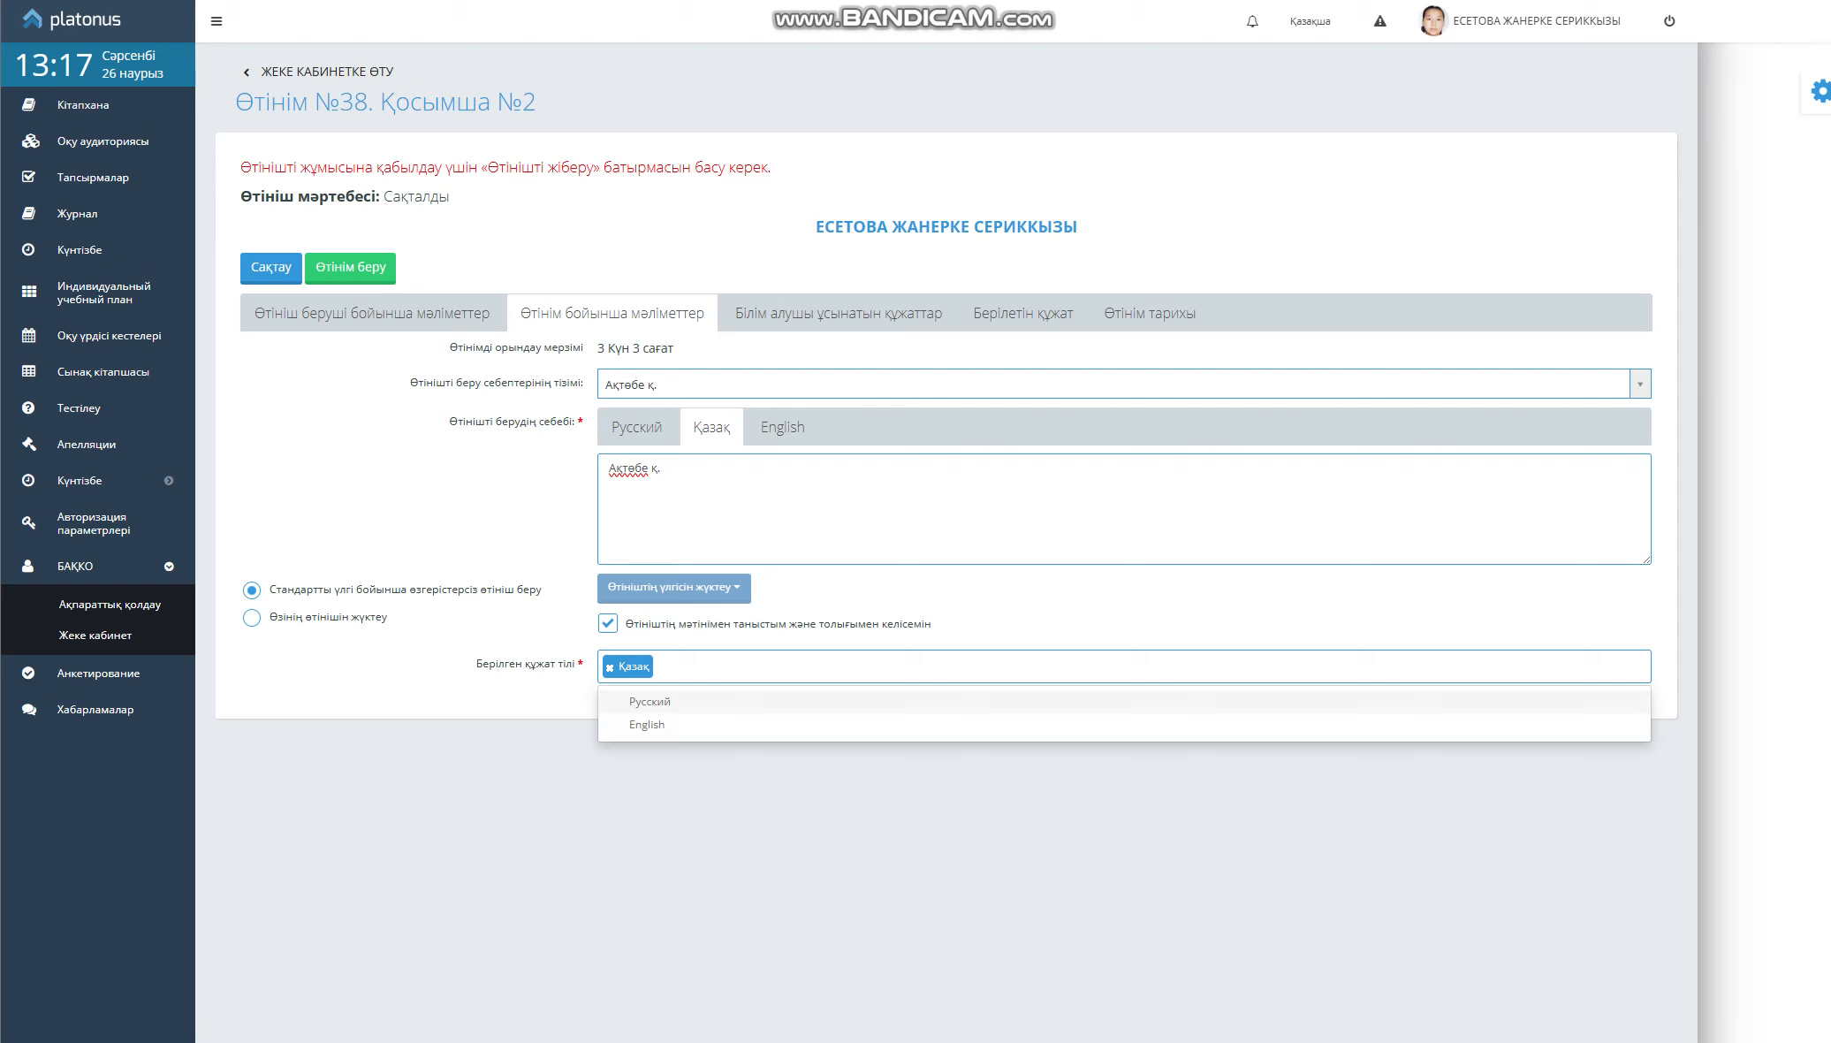
left_click(646, 700)
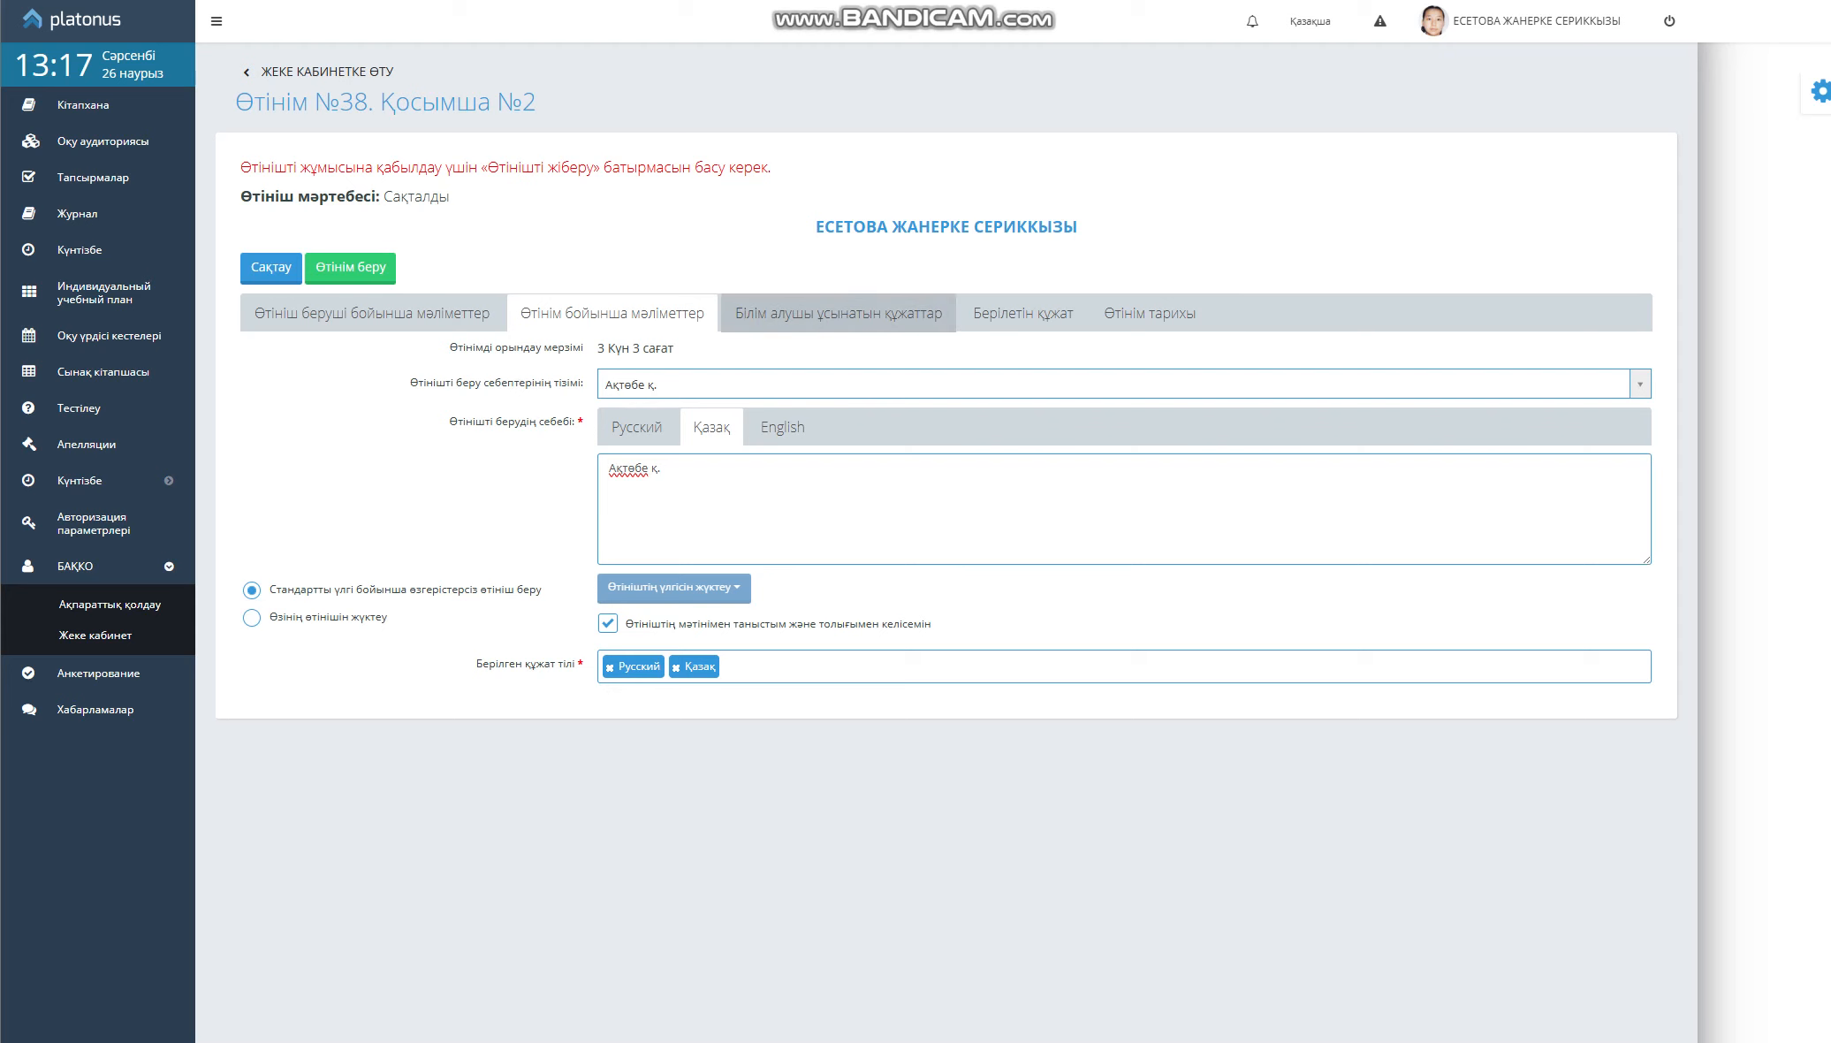
left_click(838, 314)
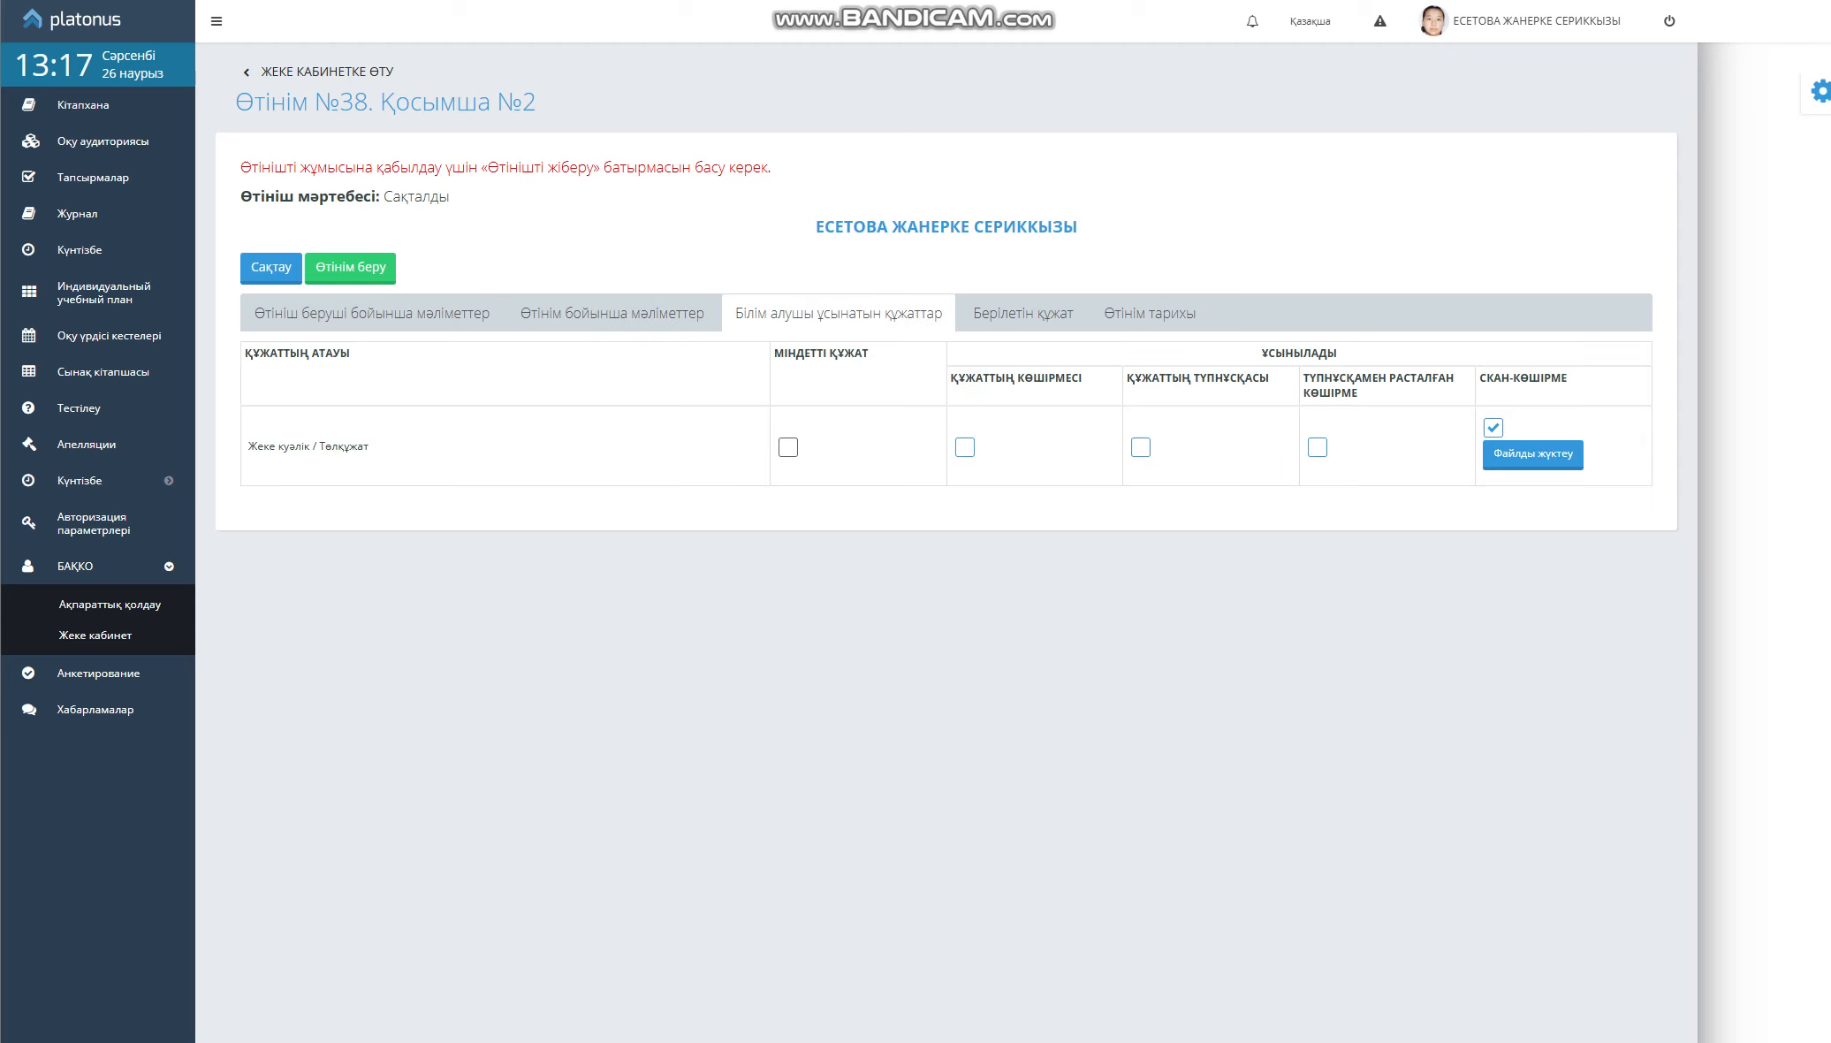
Upload Жанерке.pdf as the identity card scan copy, then submit the application
left_click_drag(248, 446, 370, 447)
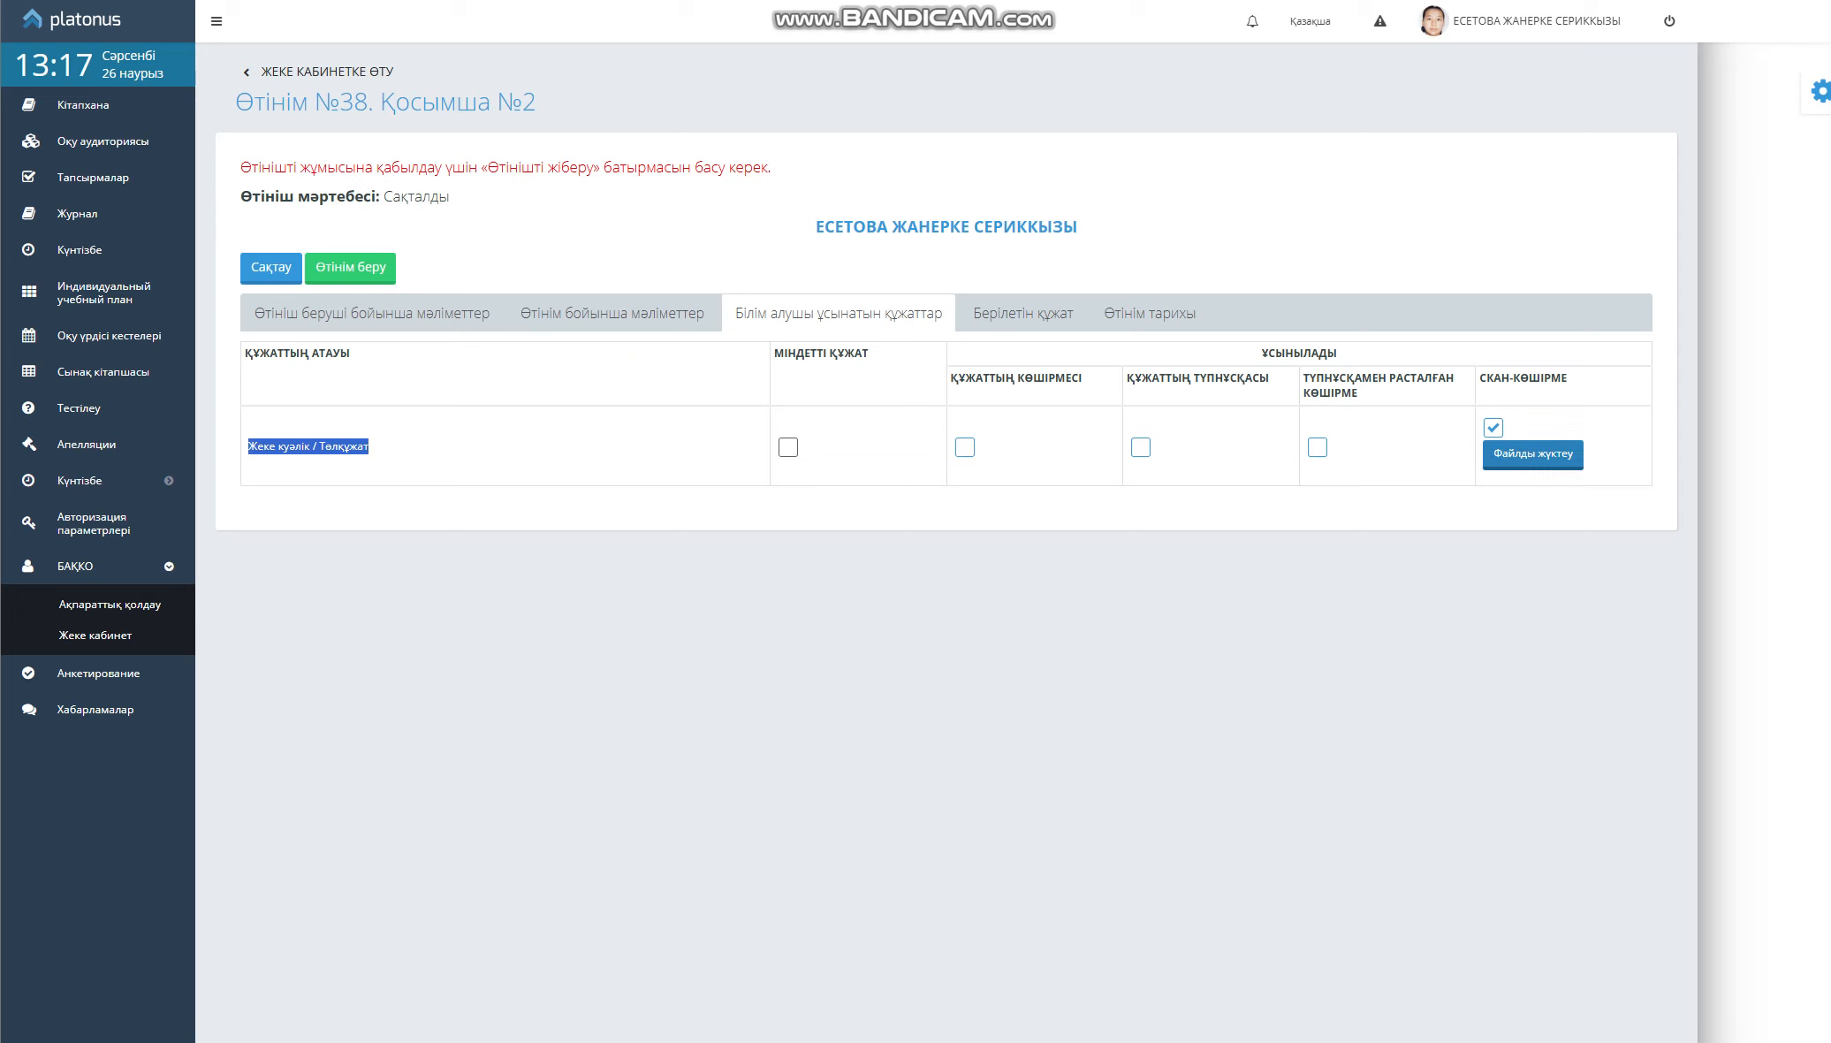
left_click(1533, 454)
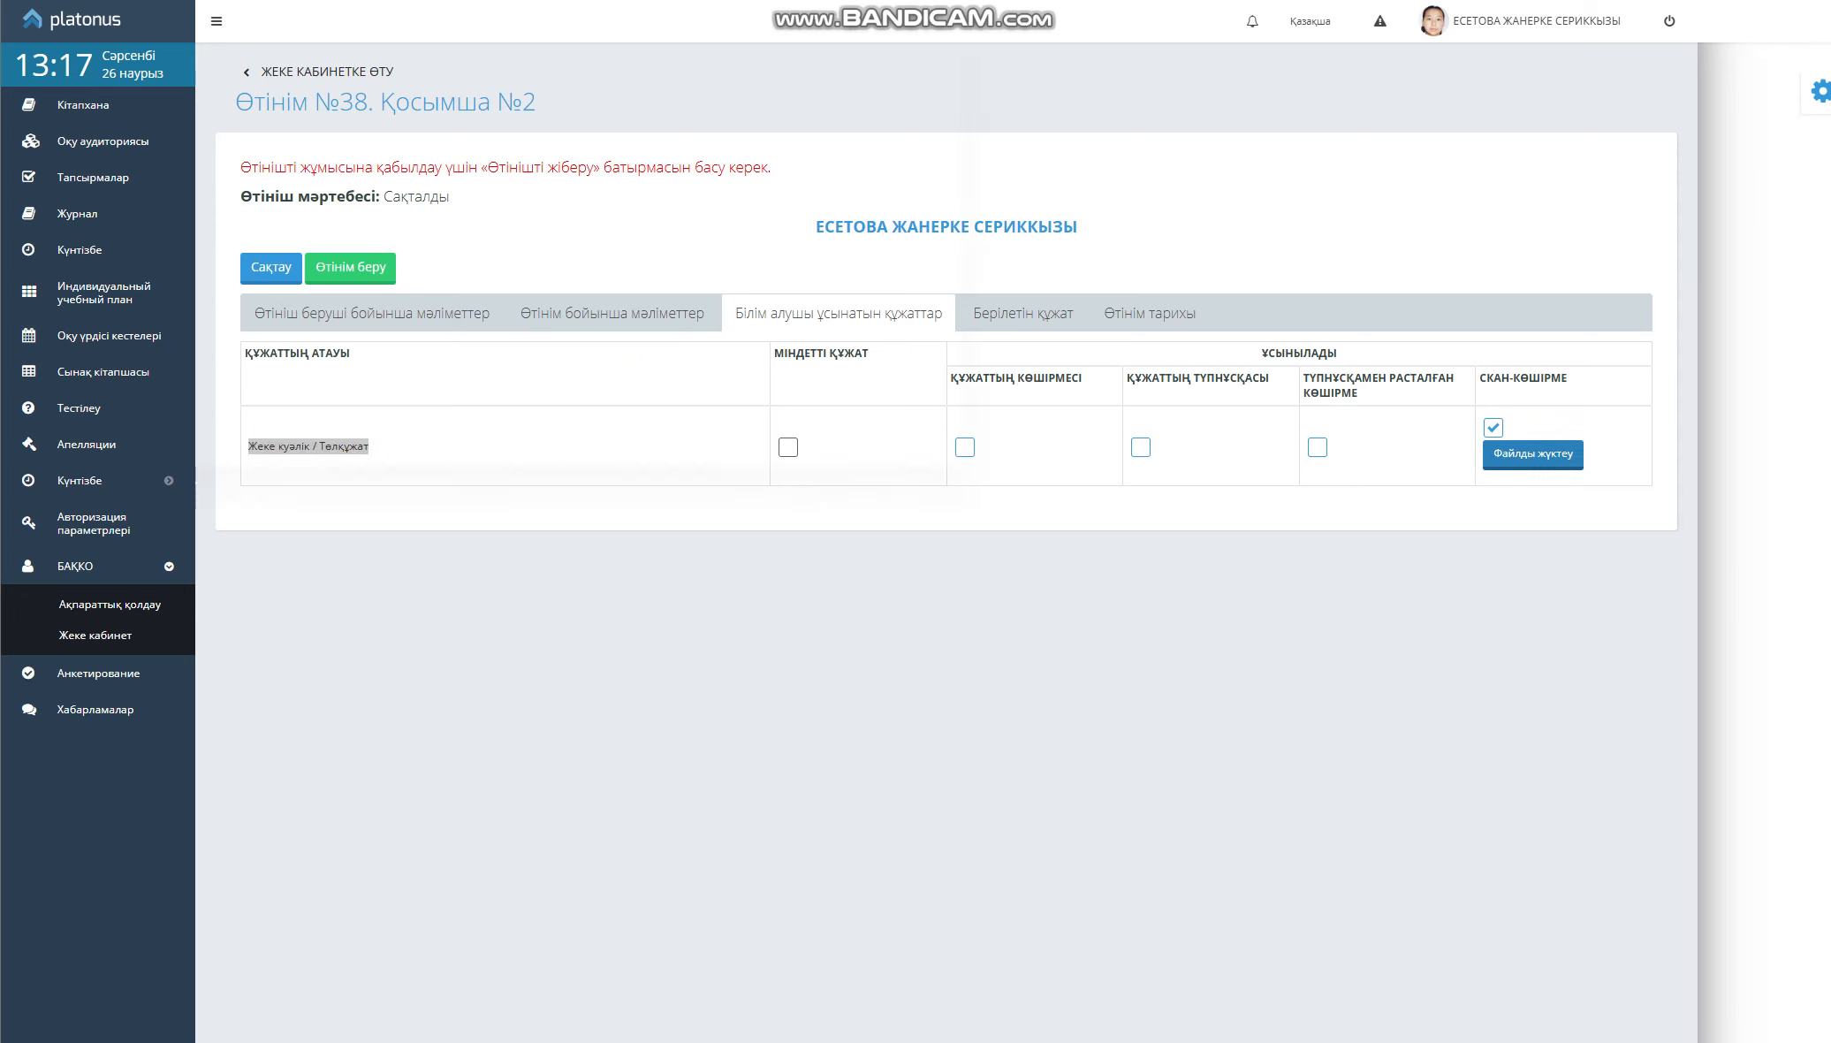
left_click(207, 75)
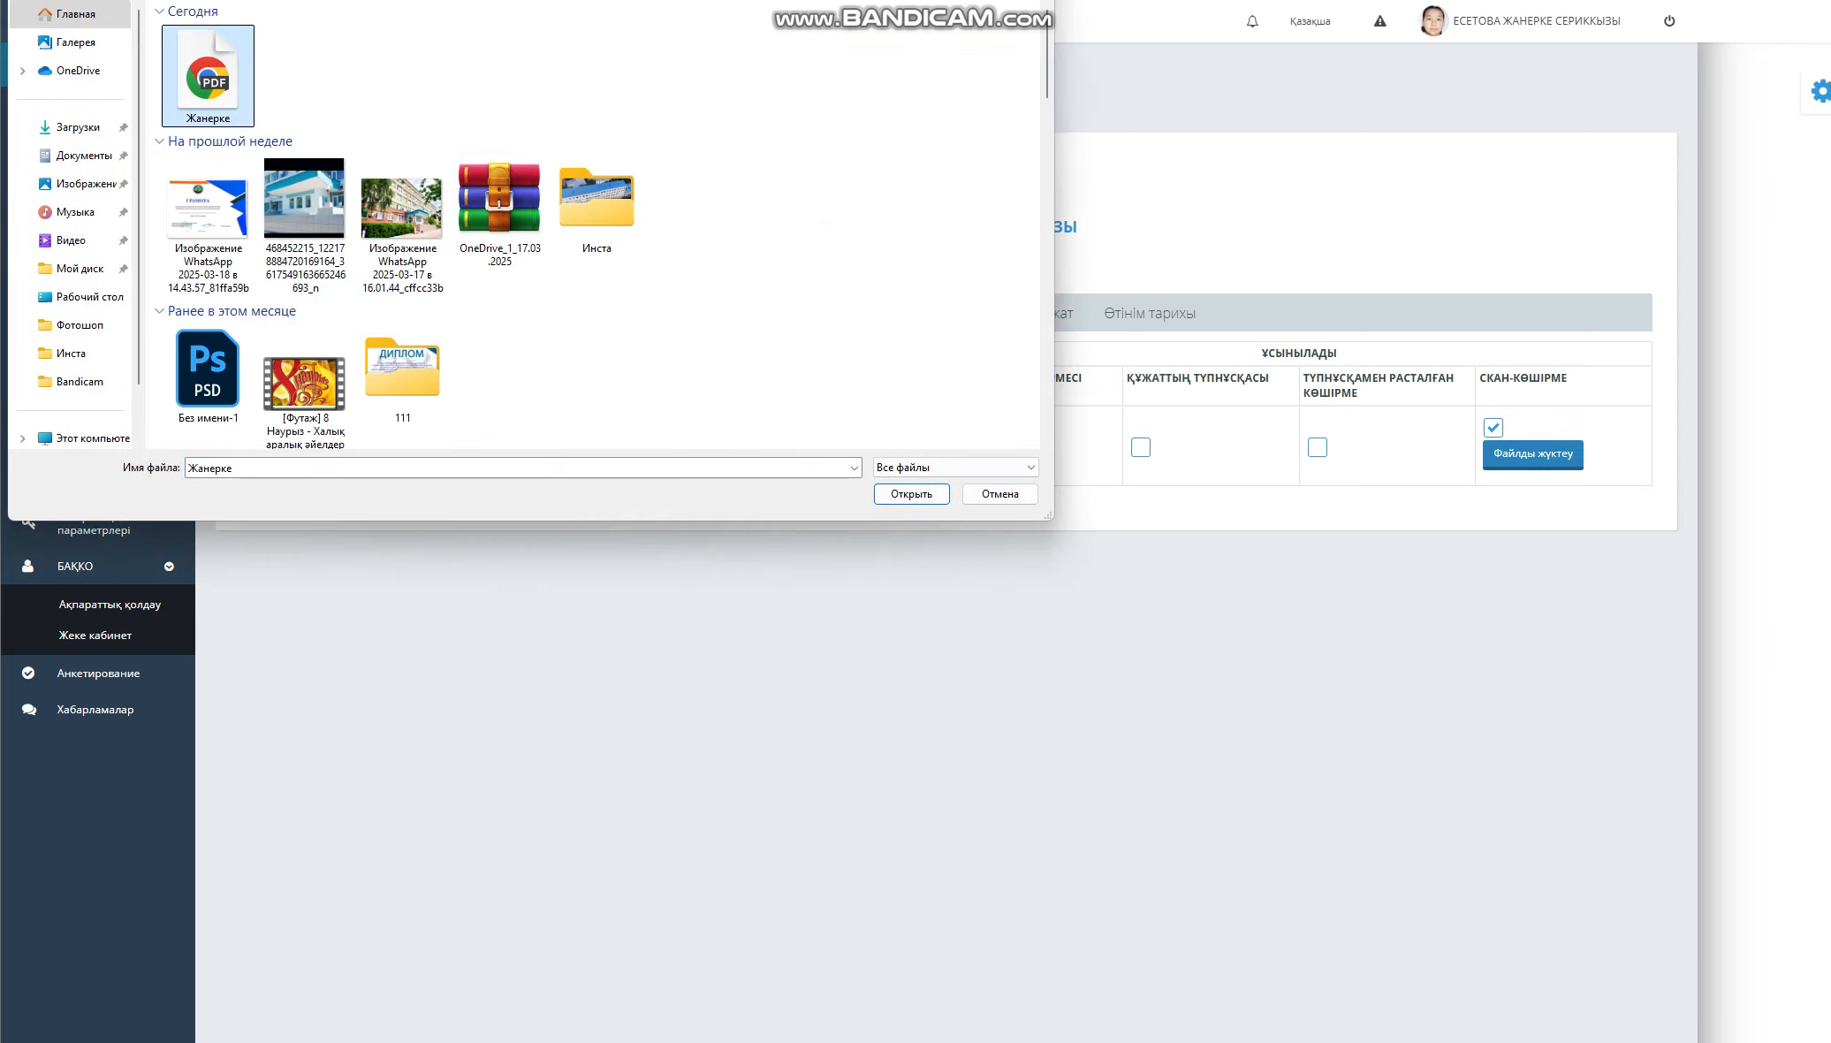
key("Return")
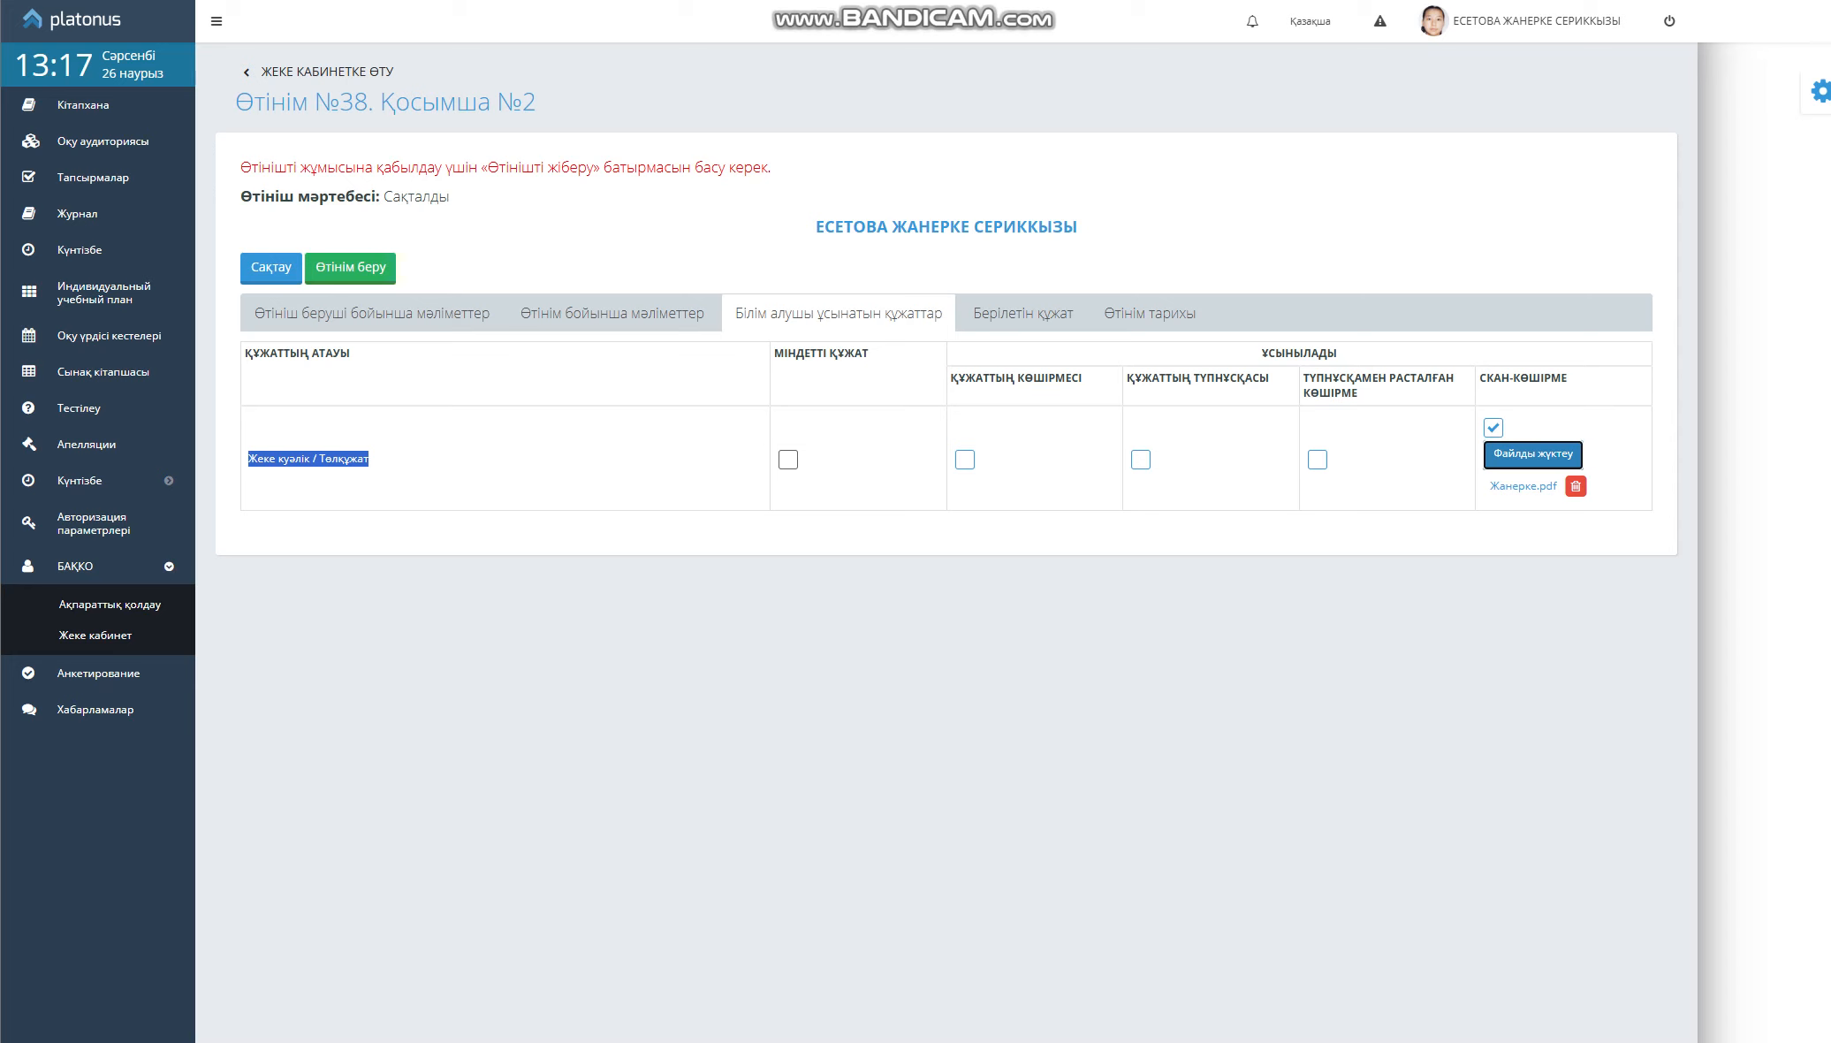
left_click(351, 268)
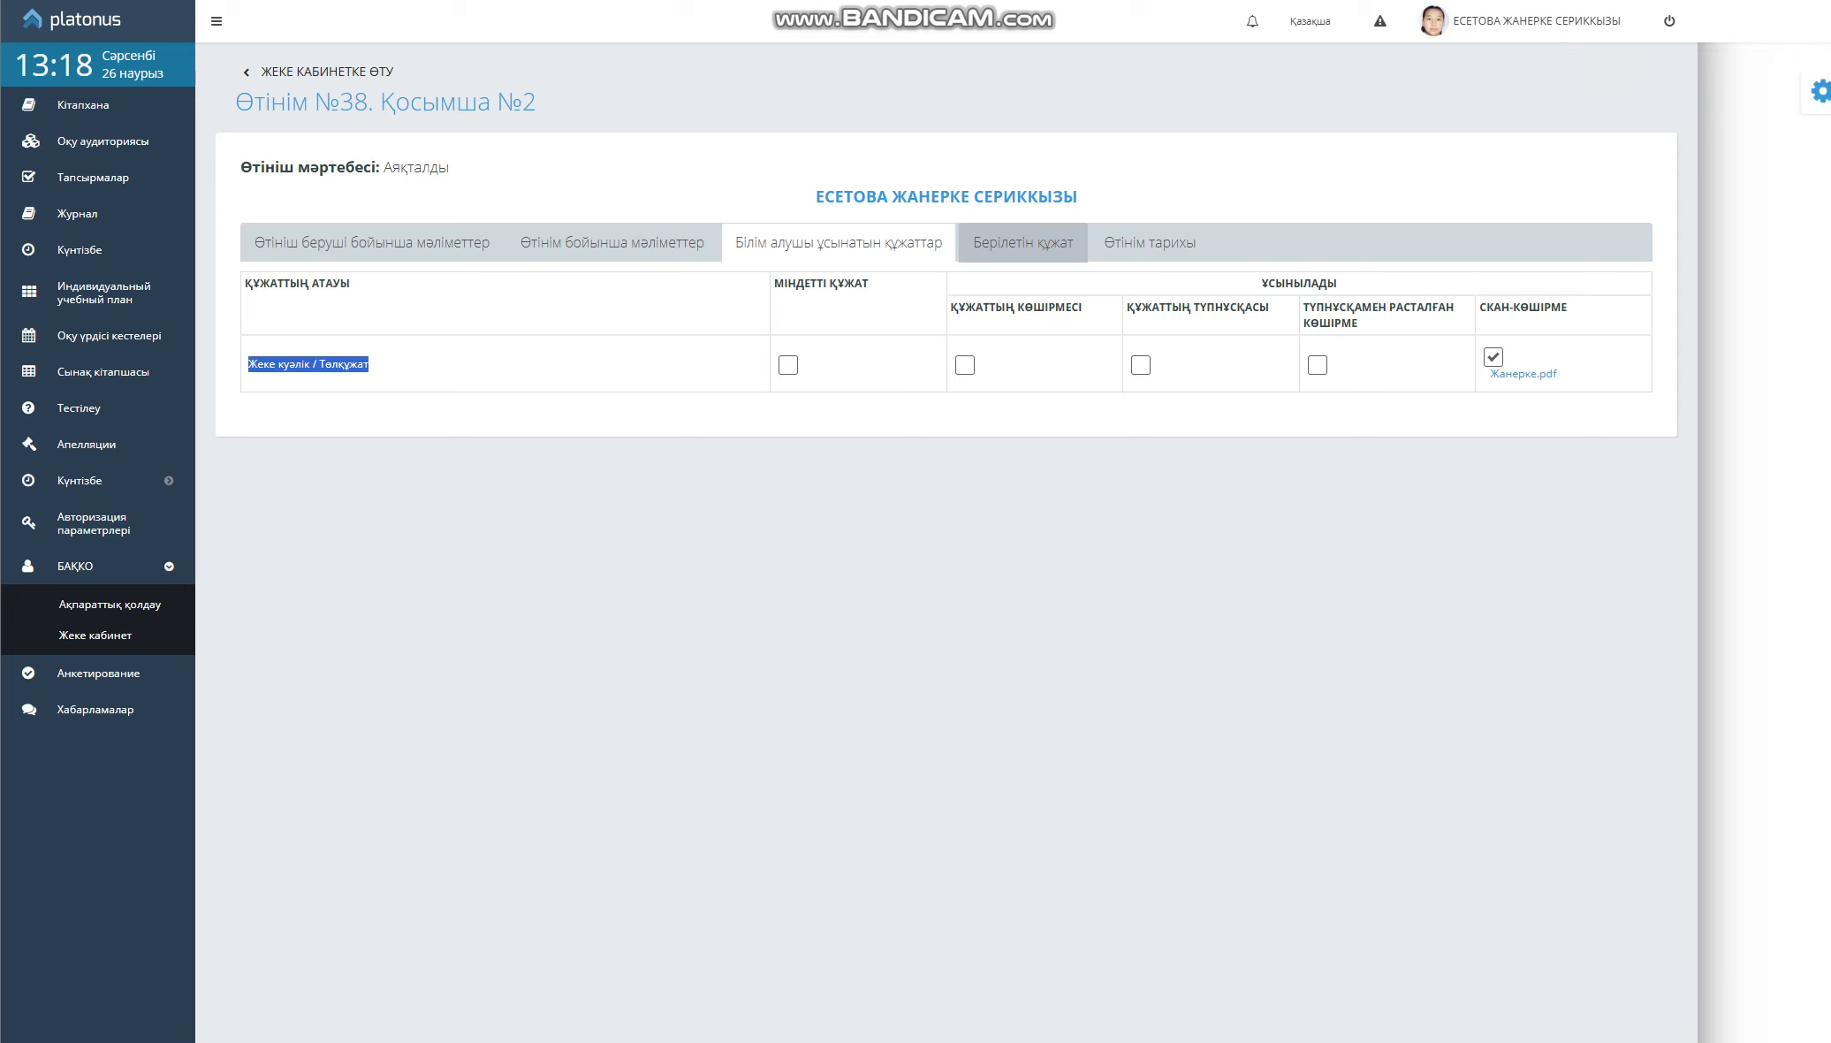
Save the issued Kazakh Қосымша №2 certificate as document (13).pdf and open it
left_click(1023, 242)
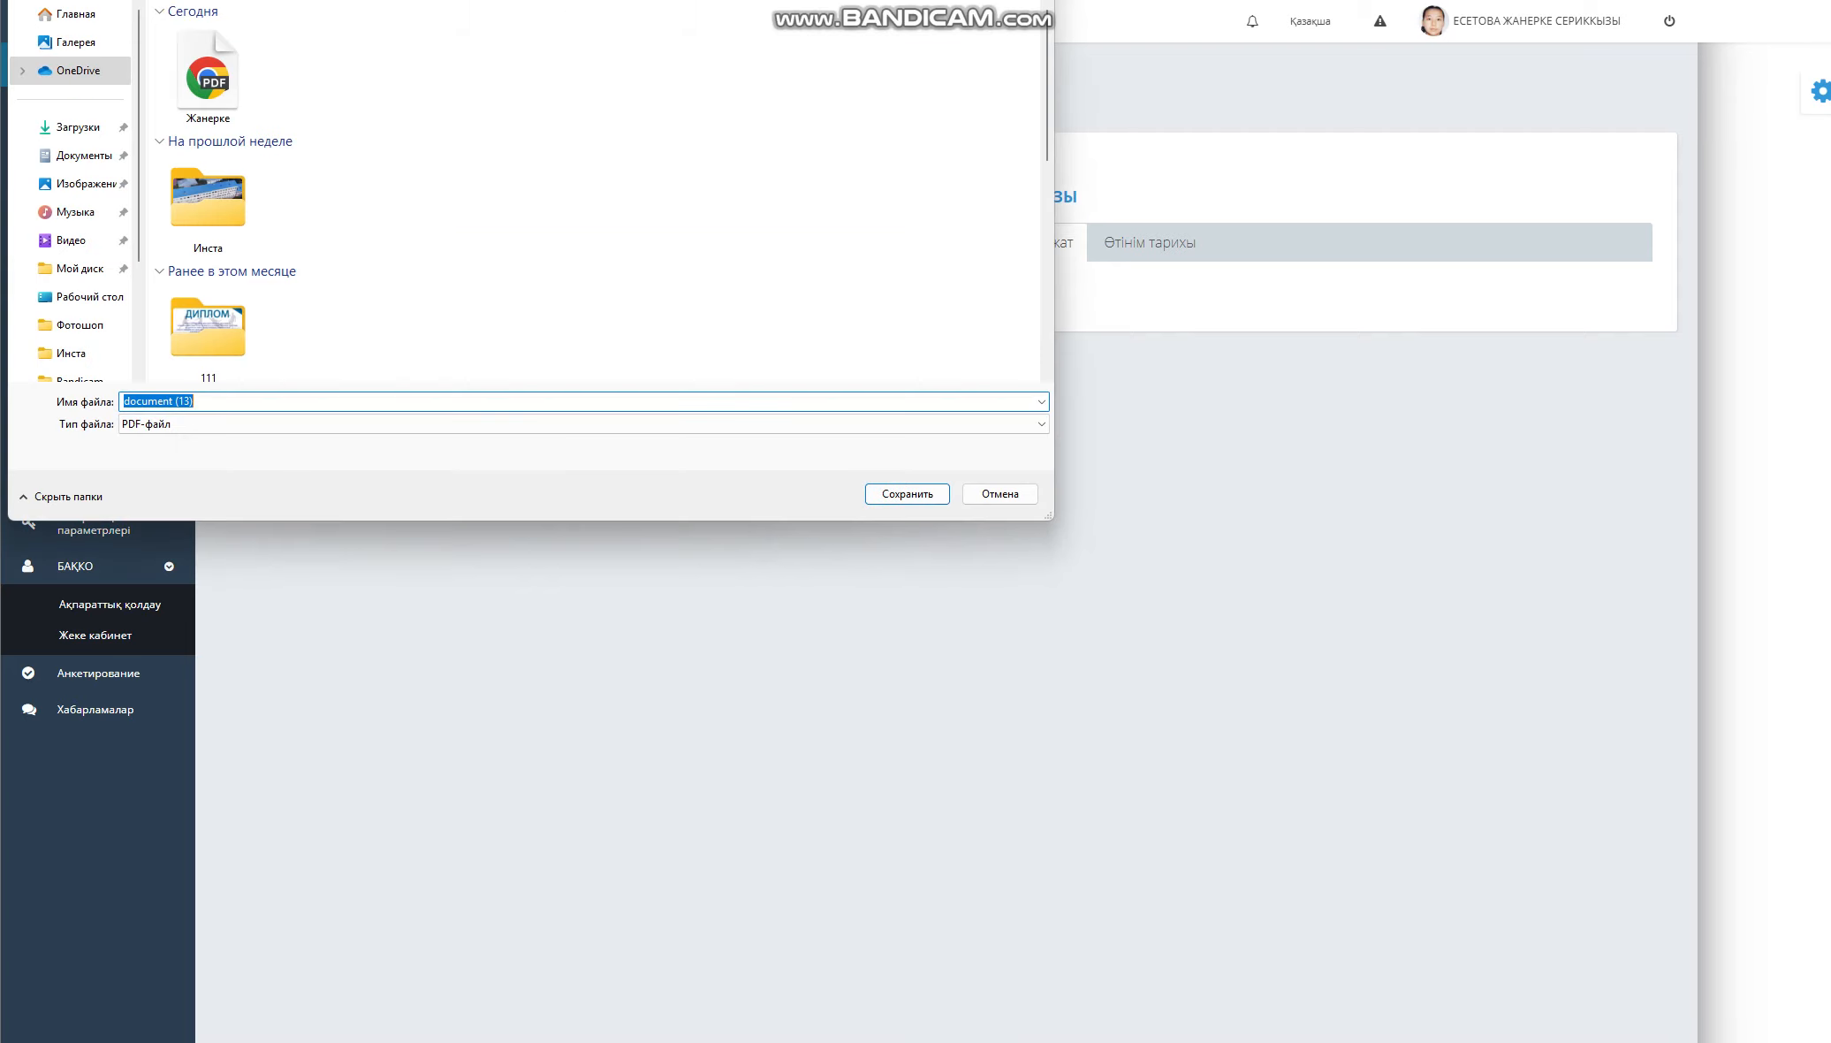
key("Return")
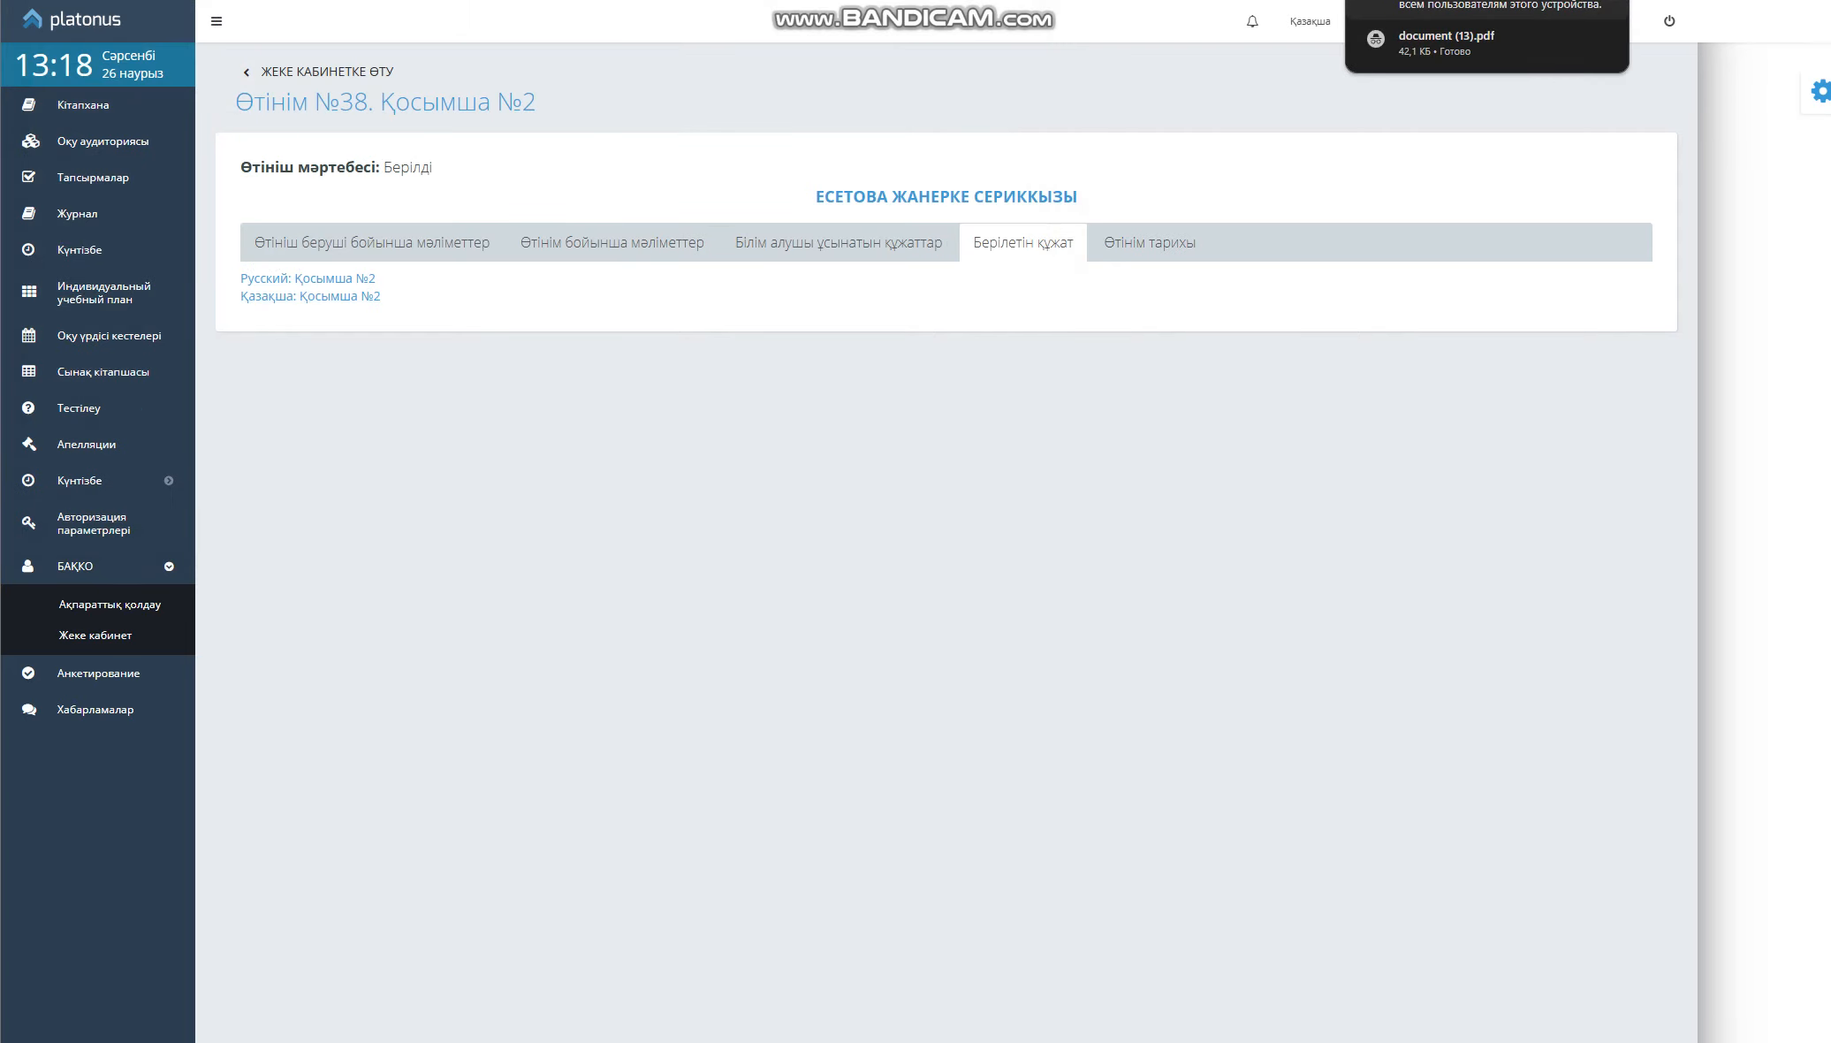
left_click(1447, 37)
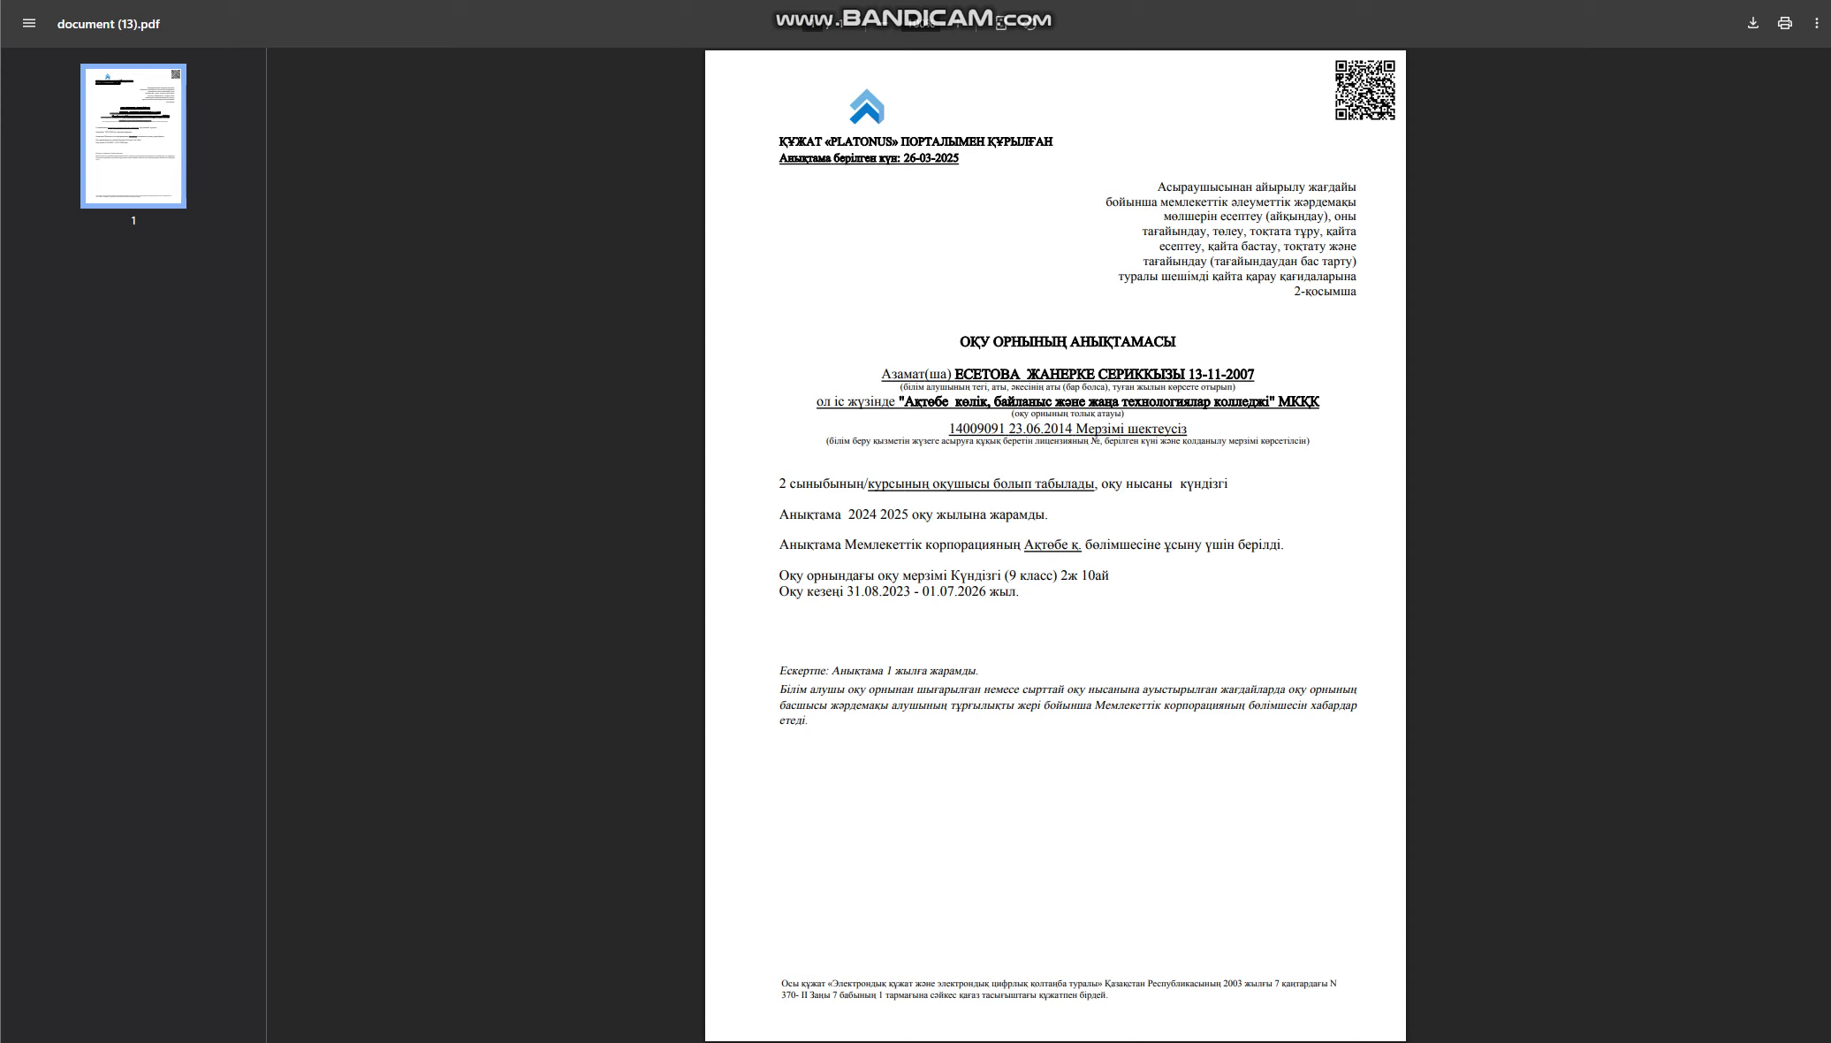
left_click_drag(1295, 291, 1352, 291)
left_click_drag(881, 374, 1256, 373)
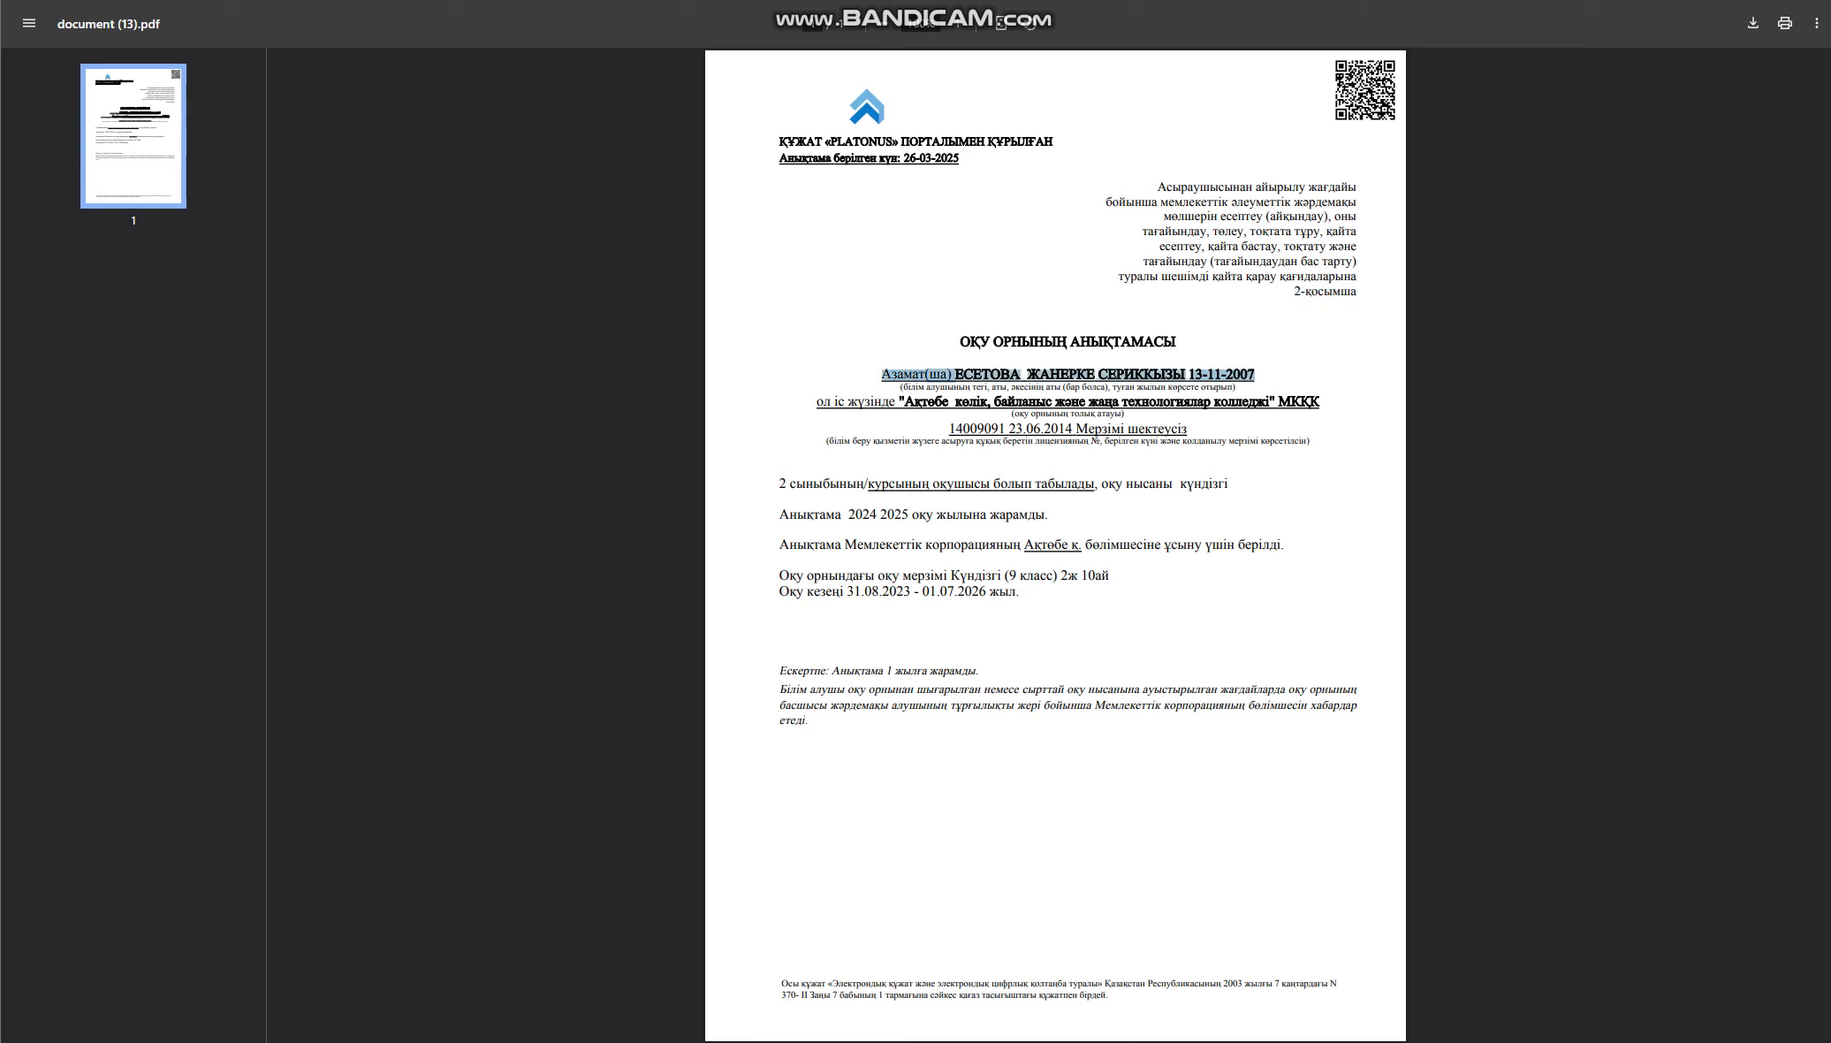
left_click_drag(817, 401, 1320, 402)
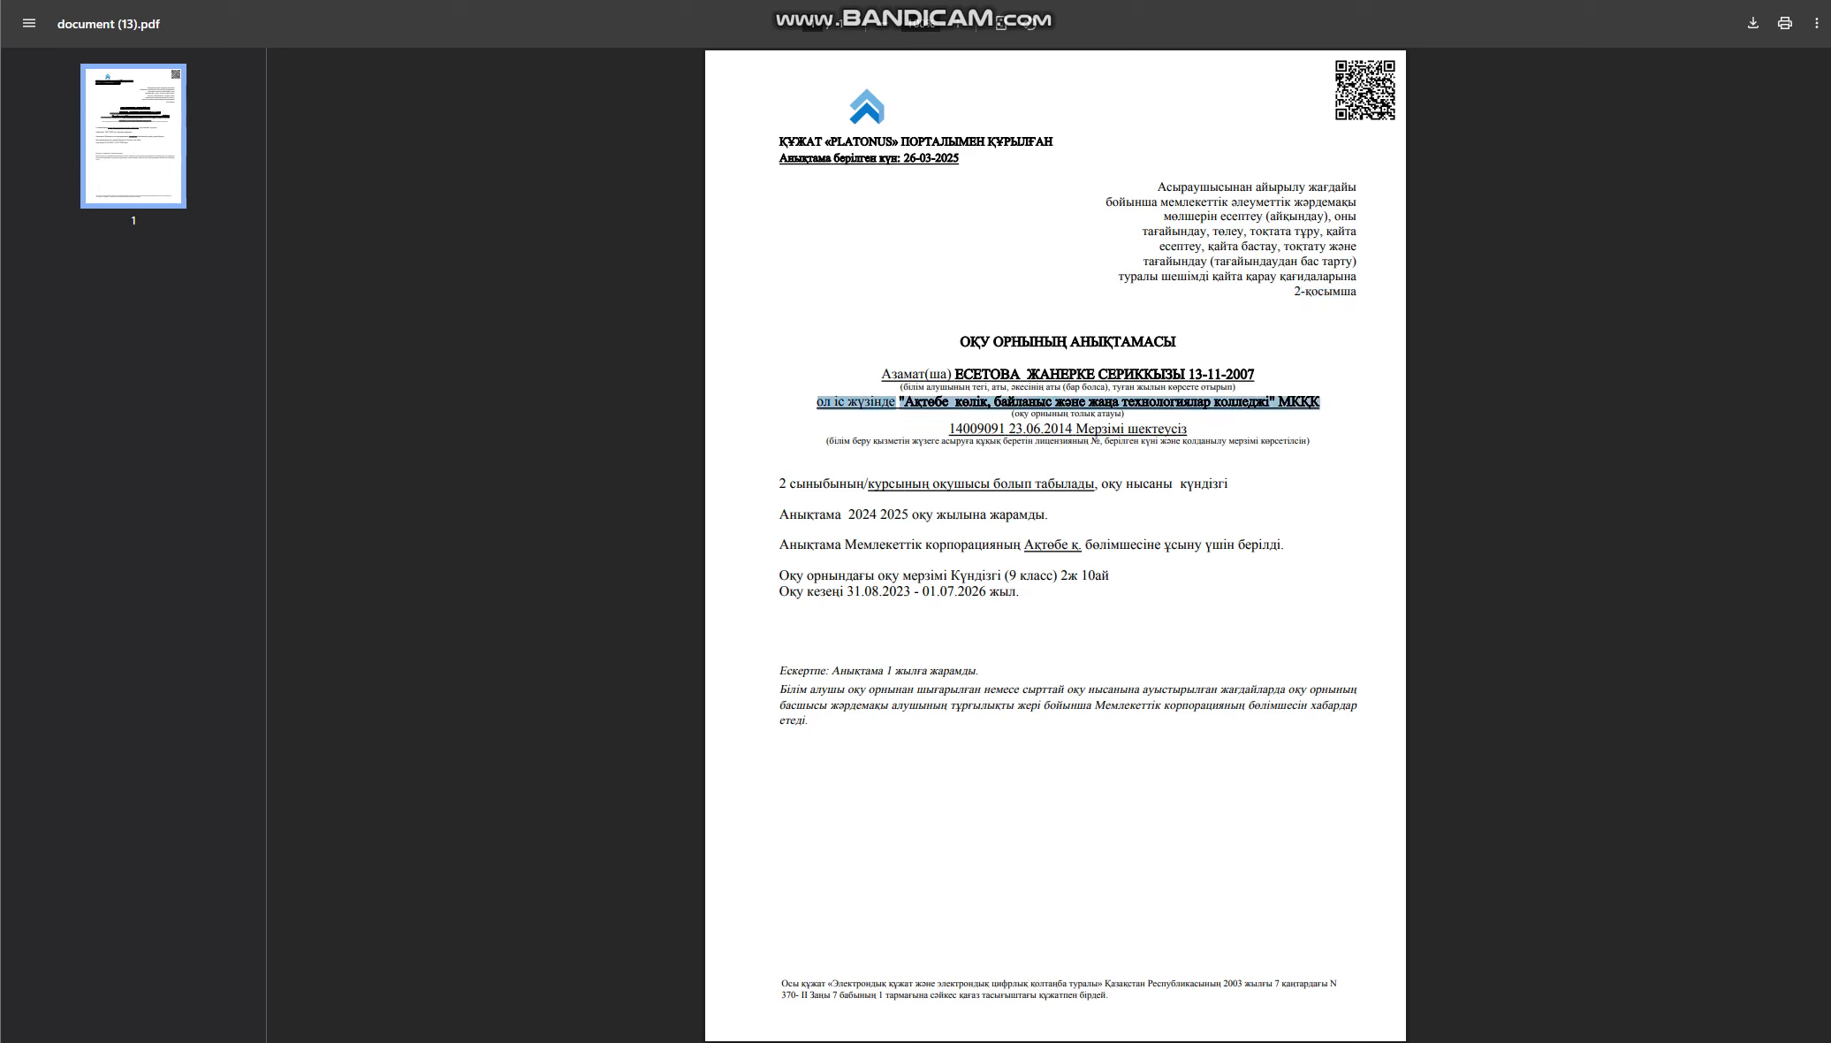